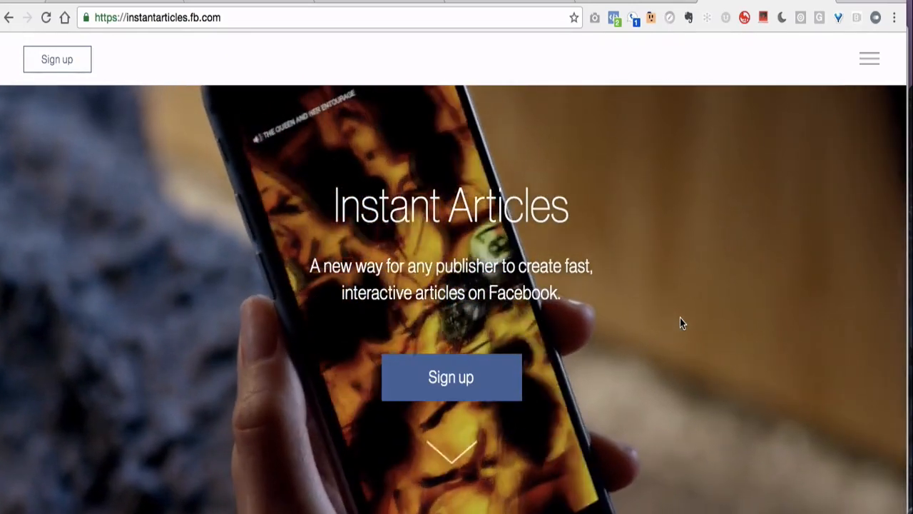
Open the Instant Articles sign-up form from its landing page and accept the Instant Articles Terms
scroll(680, 324, "down", 10)
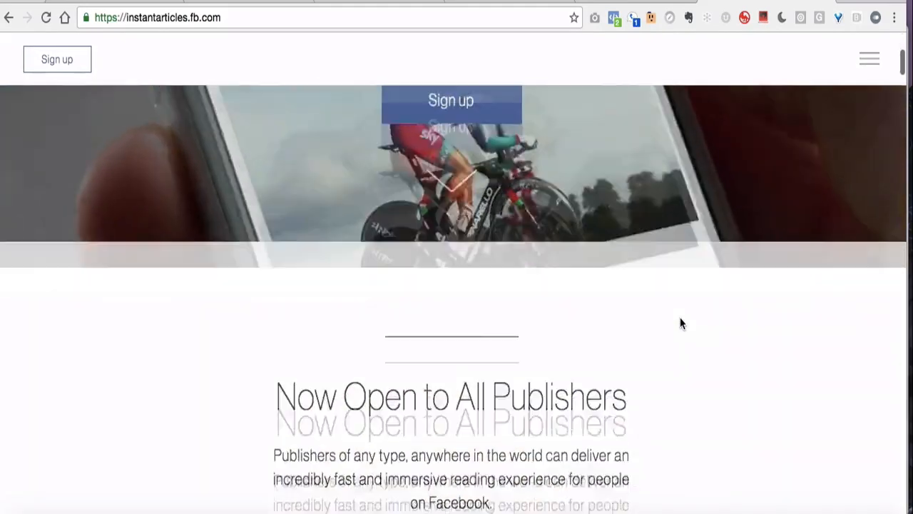
scroll(680, 323, "up", 5)
scroll(680, 324, "up", 5)
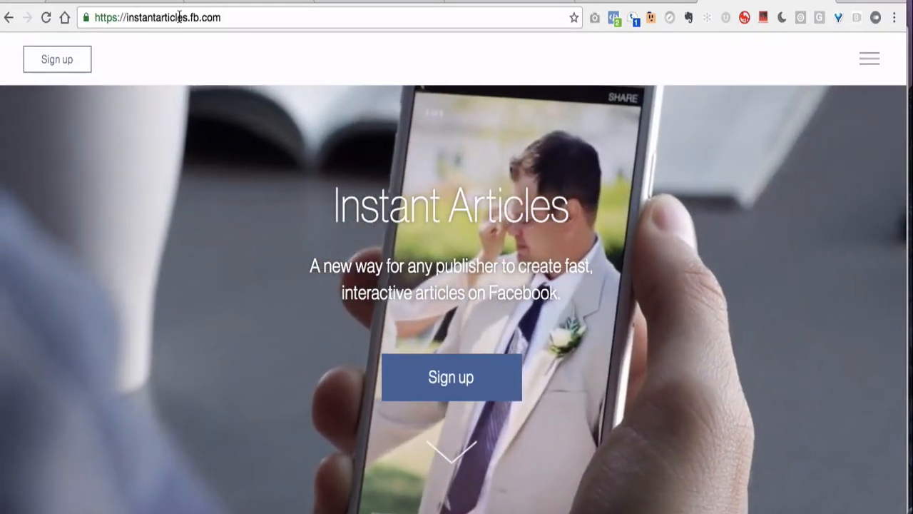
scroll(418, 287, "down", 10)
scroll(418, 284, "up", 10)
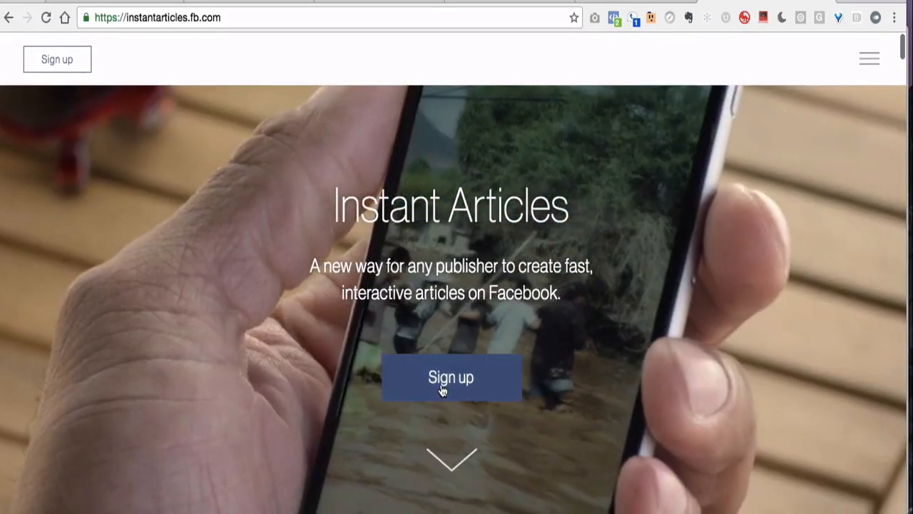
left_click(444, 387)
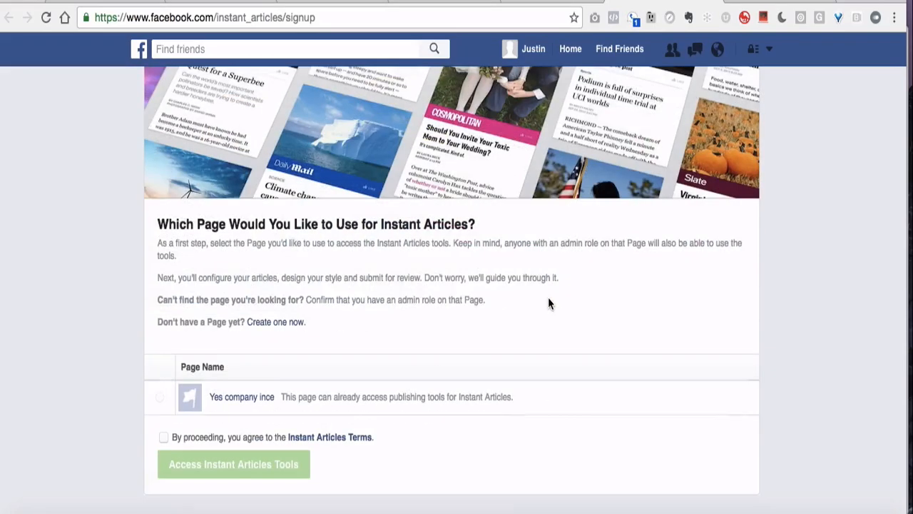
scroll(548, 304, "down", 2)
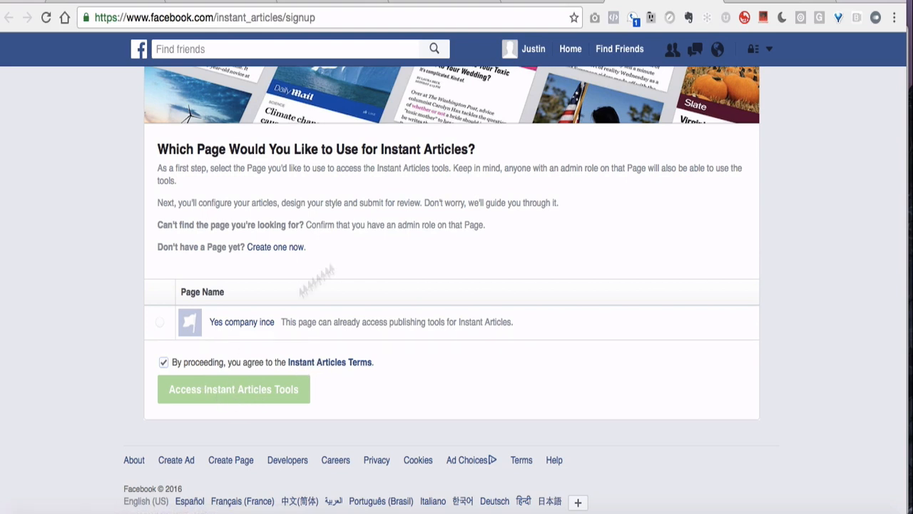
scroll(292, 254, "up", 2)
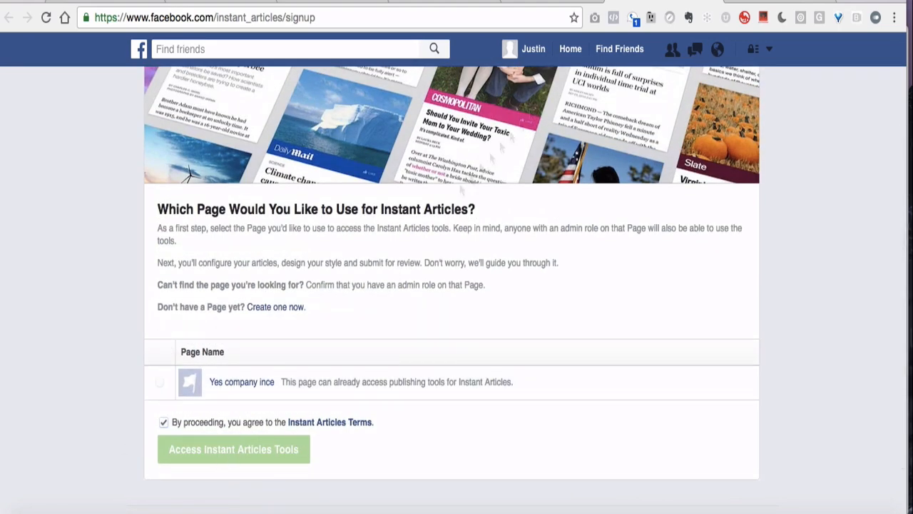
Switch to Bolt Publisher and look over the article cards on the dashboard
left_click(712, 2)
left_click(711, 2)
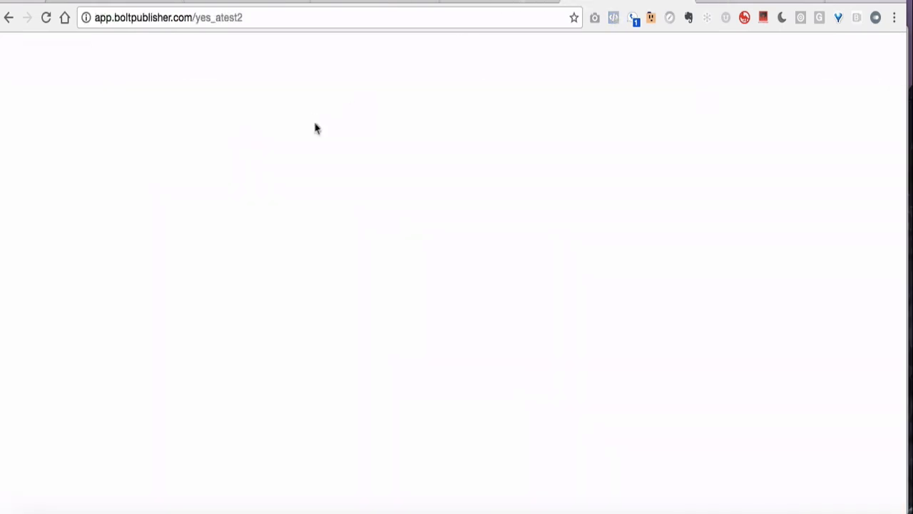
scroll(297, 236, "down", 2)
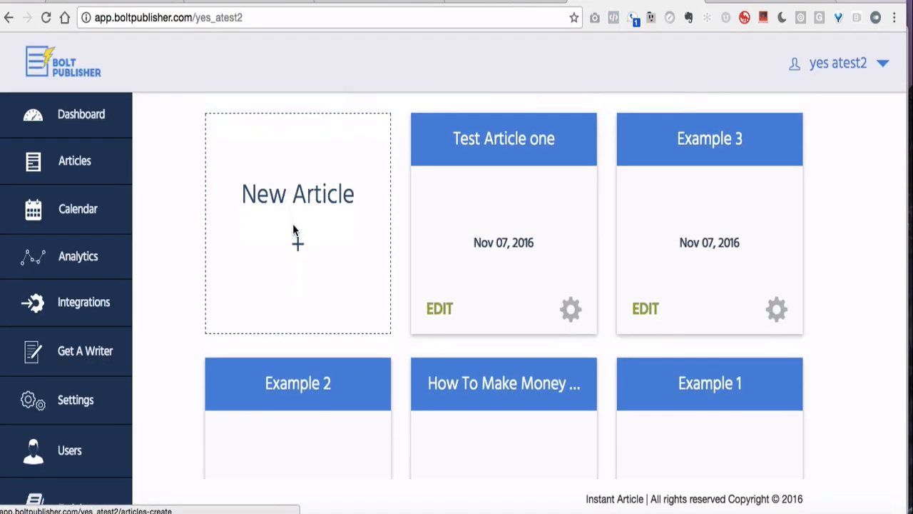
scroll(285, 221, "up", 2)
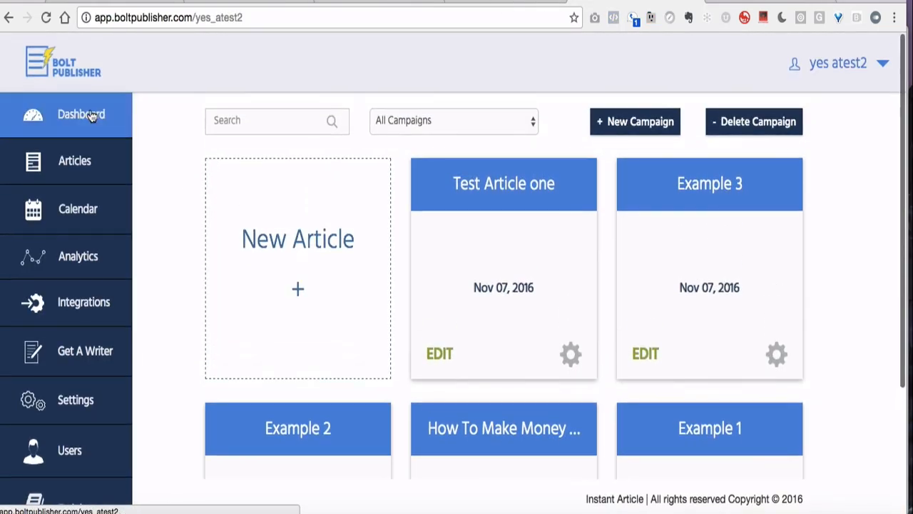
scroll(176, 171, "down", 5)
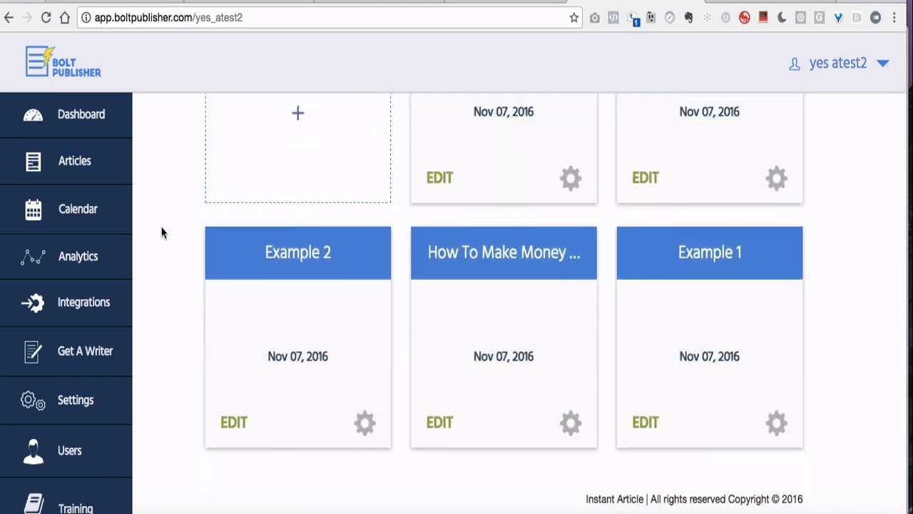
scroll(161, 232, "up", 1)
Open the user settings, keep the timezone at UTC/GMT -06:00 - America/Chicago and save the profile
left_click(74, 408)
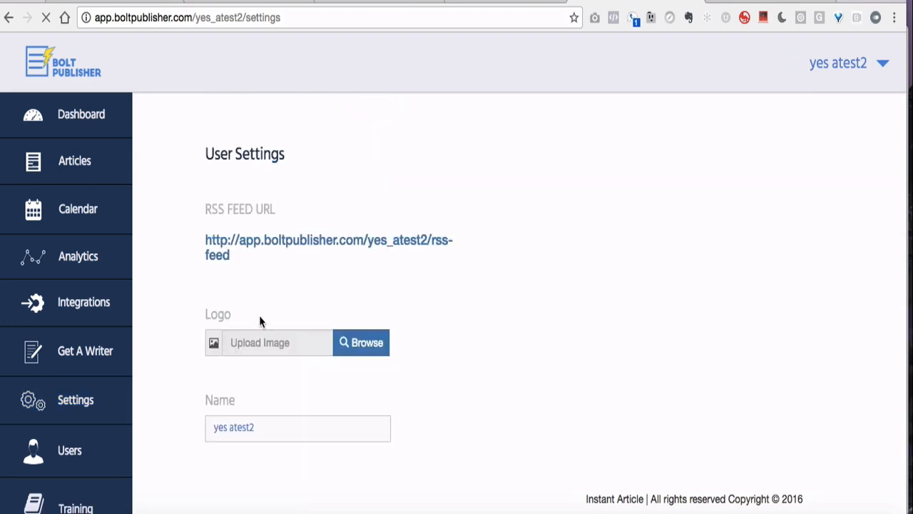
scroll(259, 316, "down", 5)
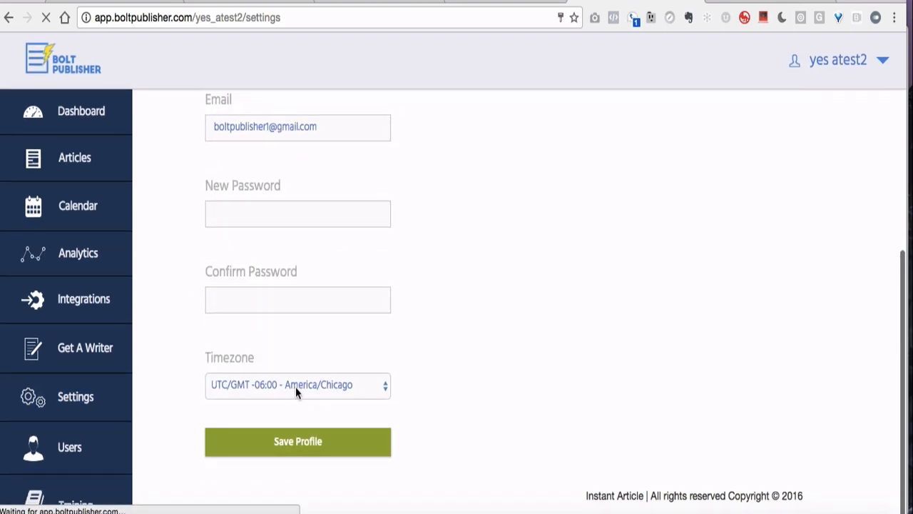
left_click(296, 386)
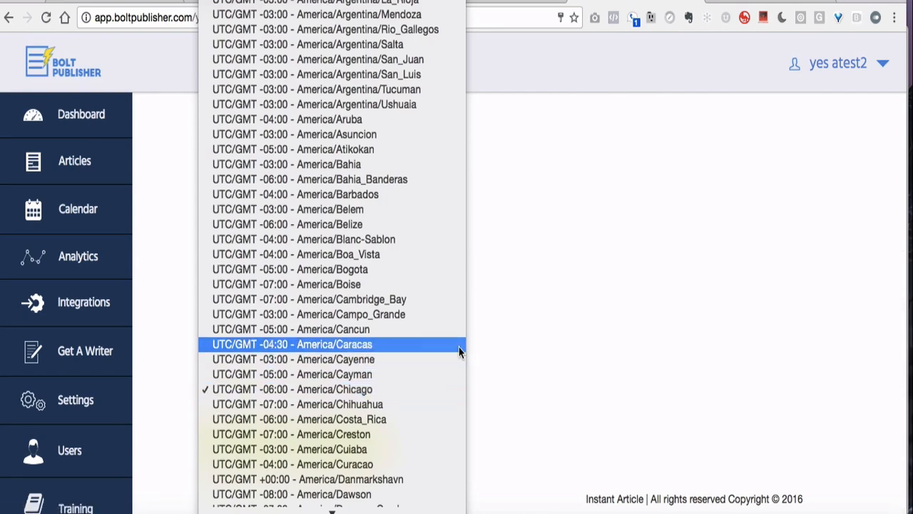
left_click(607, 340)
left_click(309, 457)
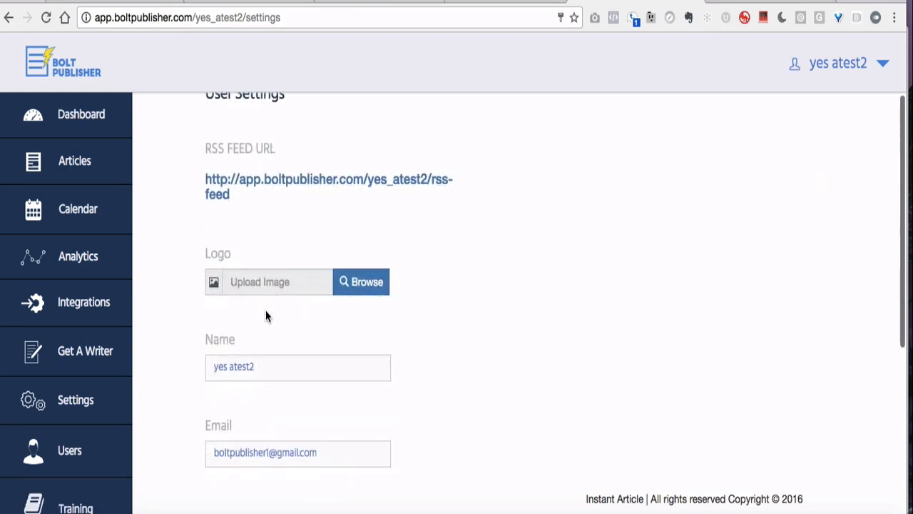
Open the Integrations page and review its Facebook Instant Articles and email integration sections
left_click(80, 312)
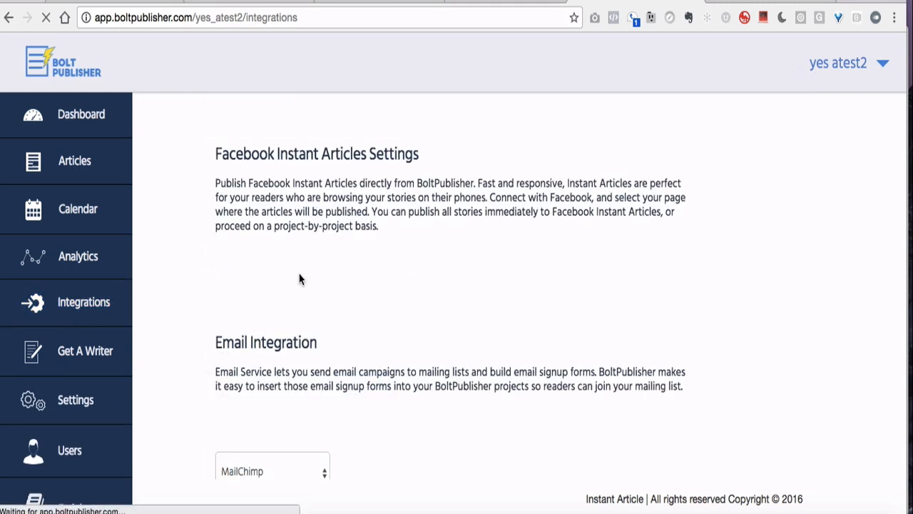
scroll(301, 279, "down", 1)
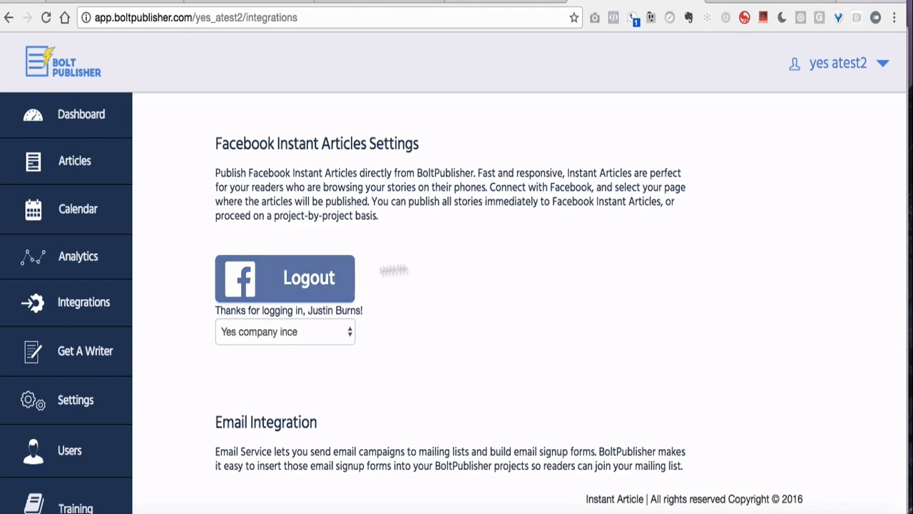
scroll(429, 302, "down", 4)
scroll(428, 302, "up", 3)
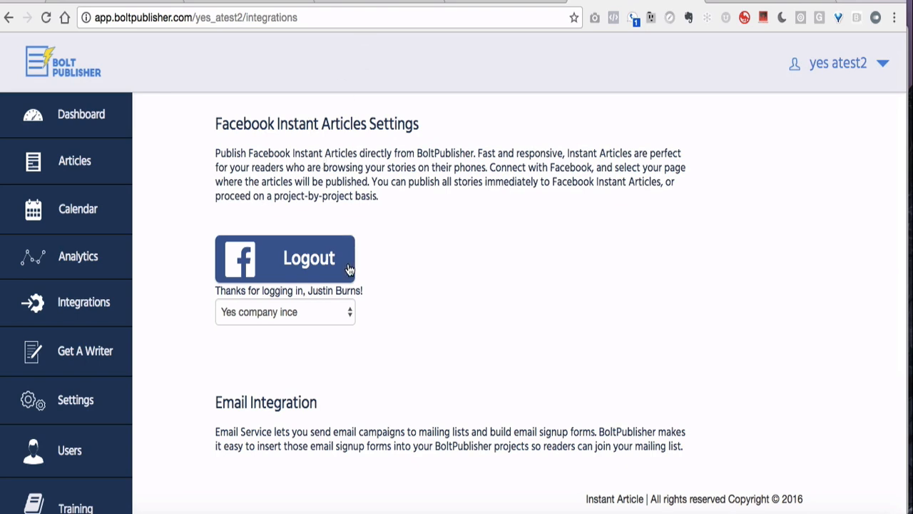
Log the Facebook integration out and back in, and choose Yes company ince as the publishing page
left_click(303, 269)
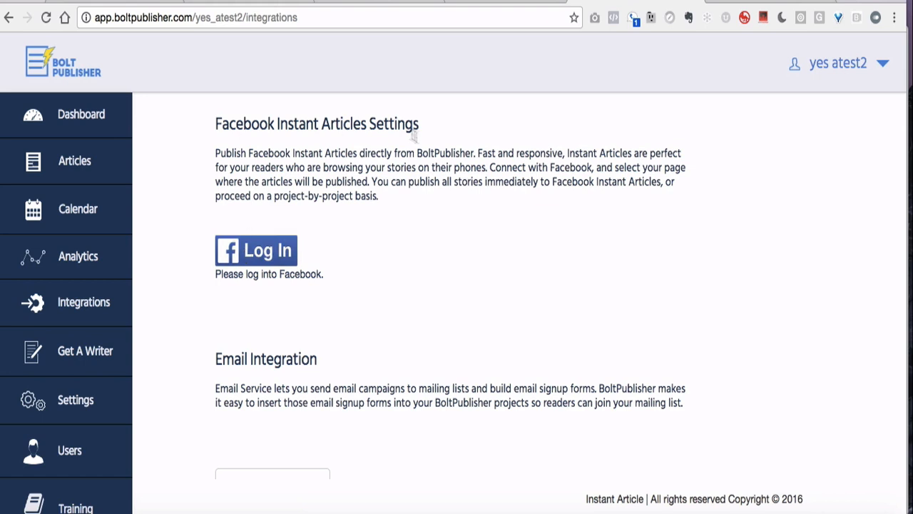
left_click(280, 257)
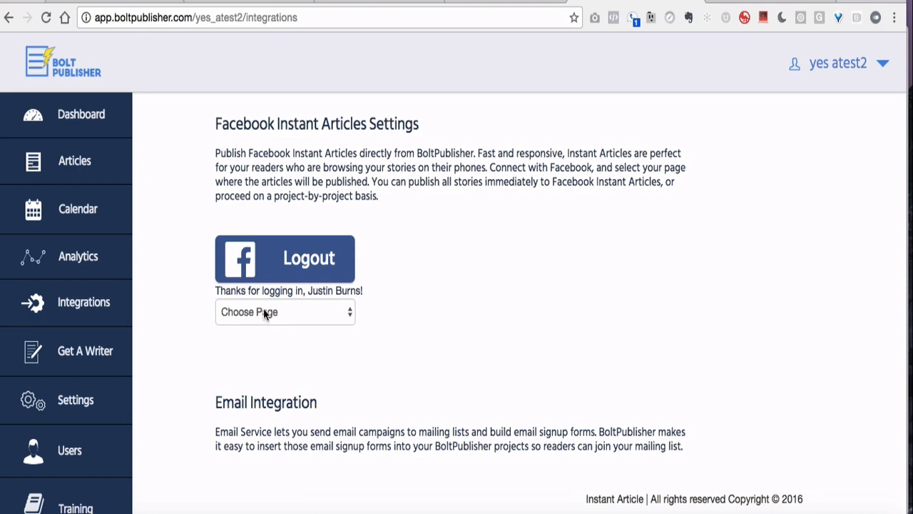
scroll(264, 315, "down", 2)
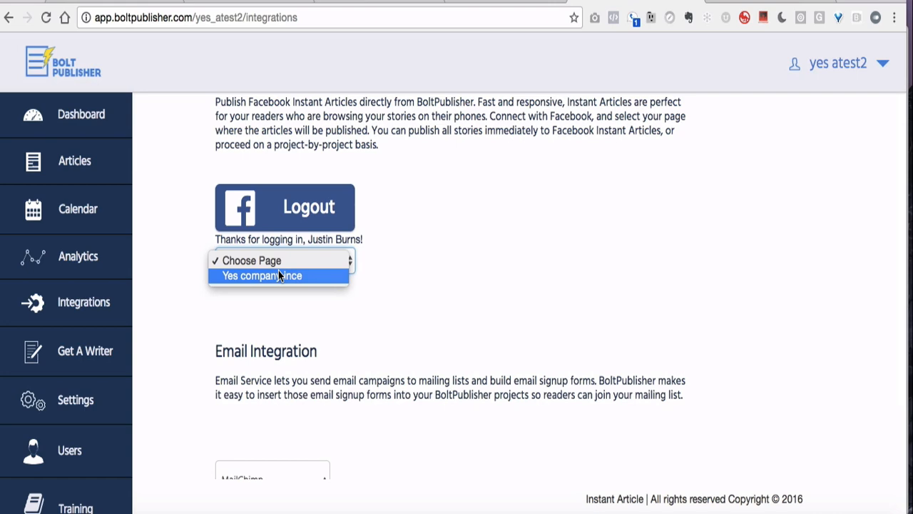
left_click(279, 275)
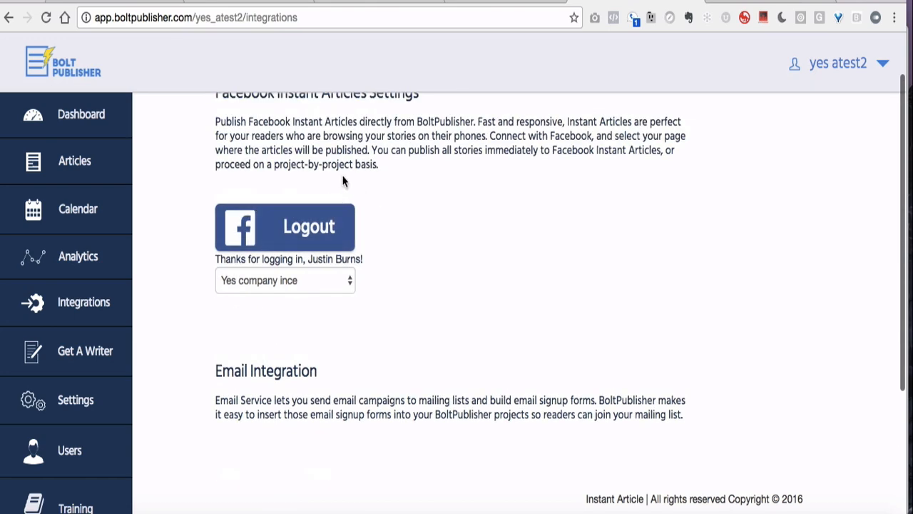
scroll(410, 202, "up", 2)
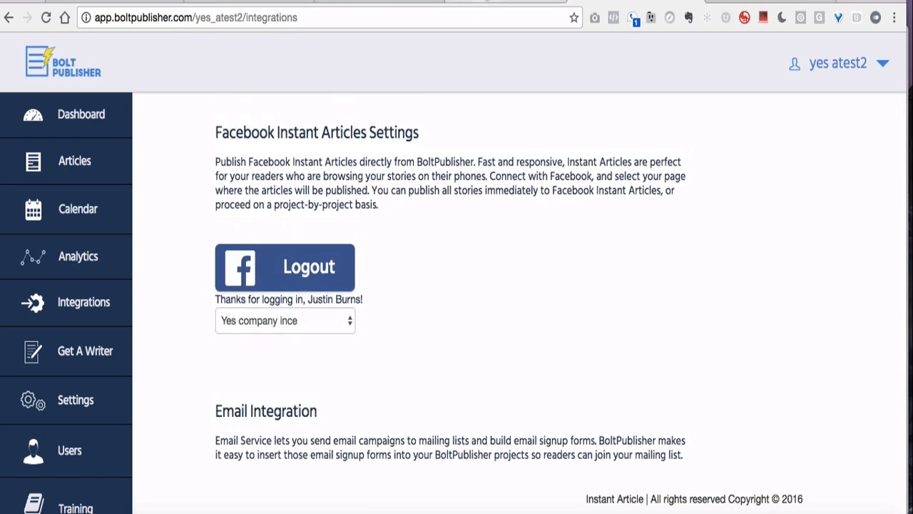
Check the Connect Your Site section in the Facebook page's Publishing Tools and return to Bolt Publisher
left_click(487, 3)
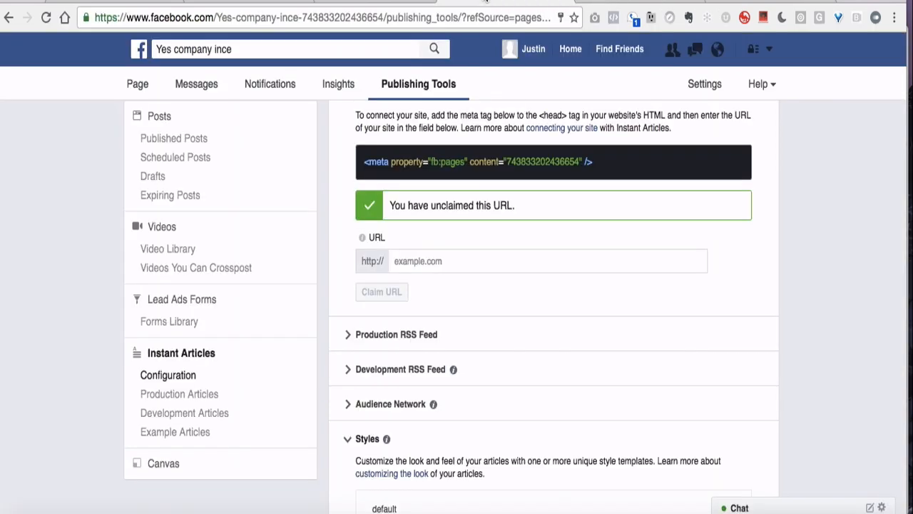
scroll(466, 182, "up", 3)
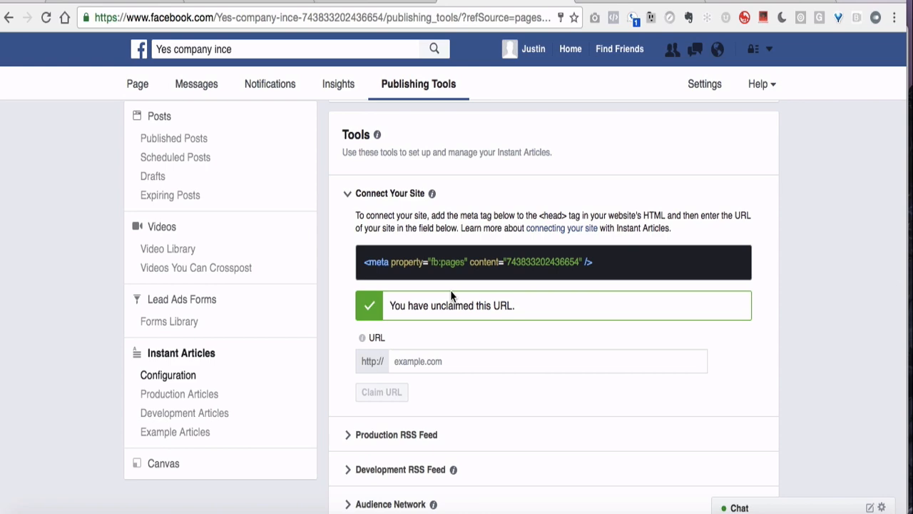
left_click(609, 2)
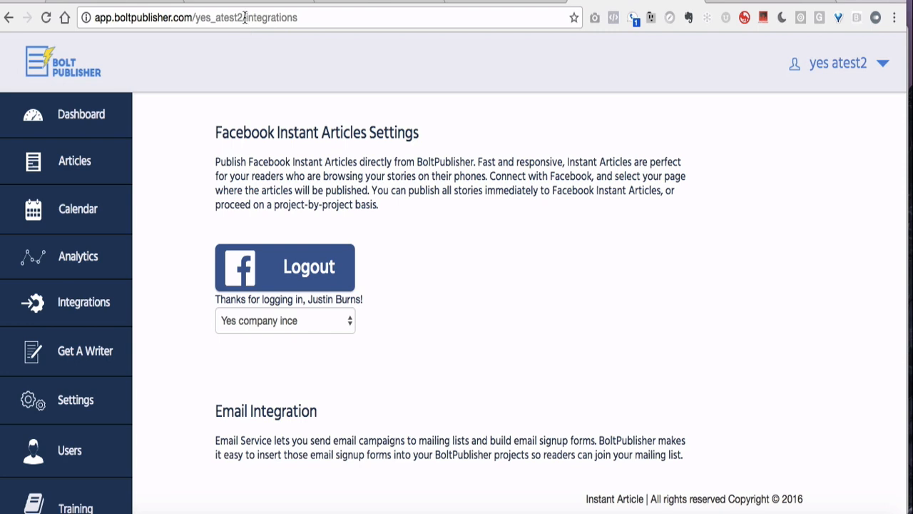
Open the Bolt Publisher dashboard and copy its web address
left_click_drag(244, 17, 41, 10)
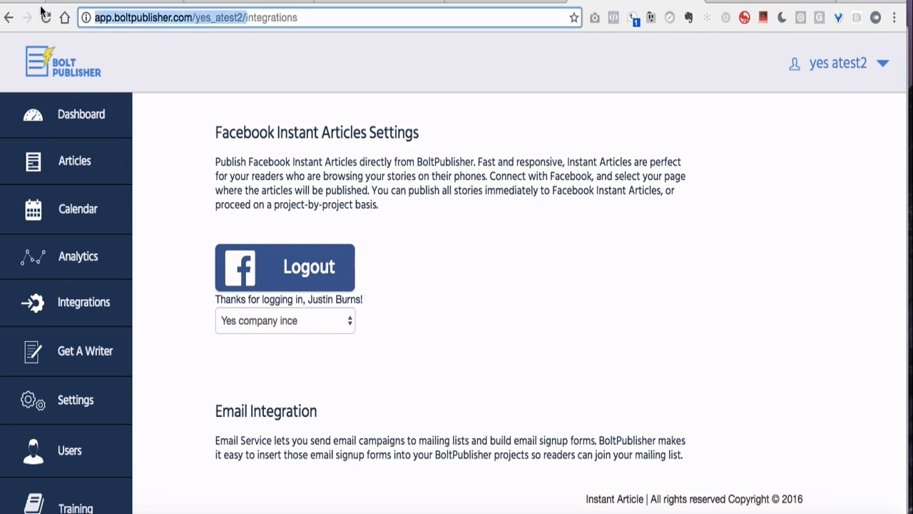
left_click(73, 133)
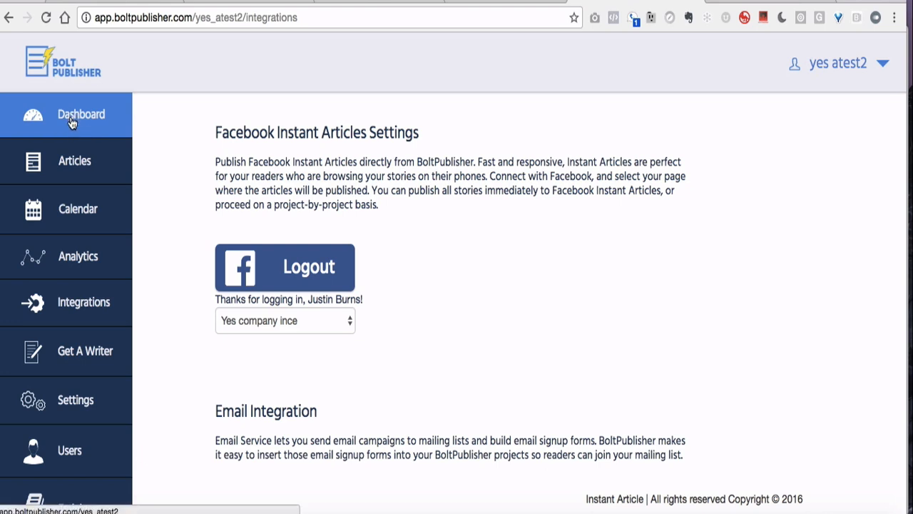
left_click(71, 122)
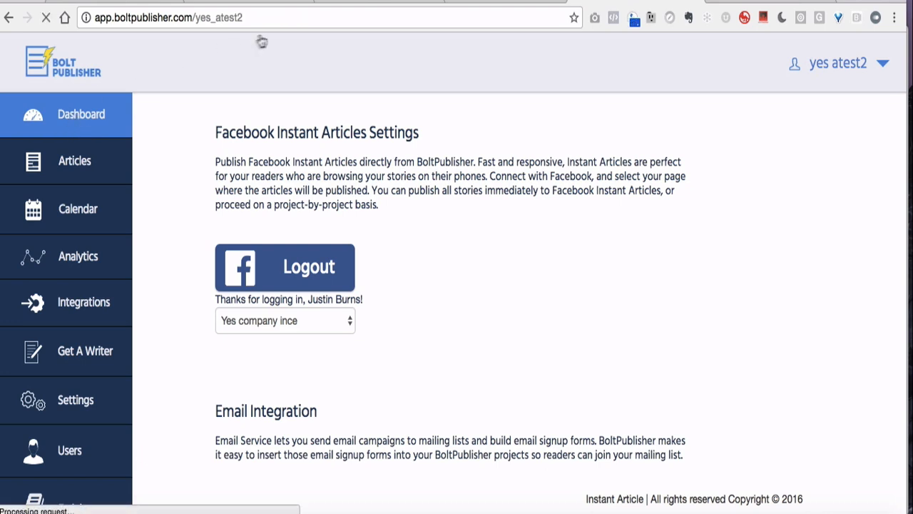
left_click(222, 17)
key("super+c")
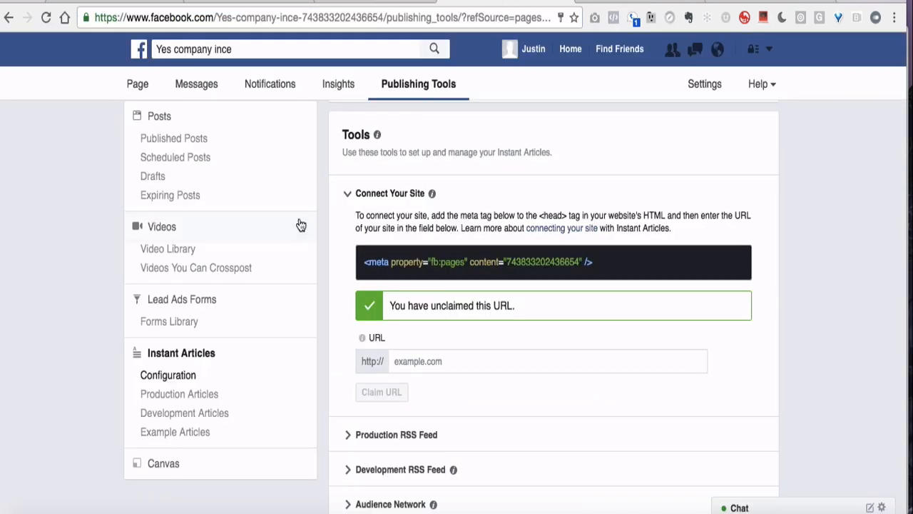
Switch to Facebook, reload the page's Publishing Tools and open the Tools section of the Instant Articles Configuration
scroll(301, 226, "up", 3)
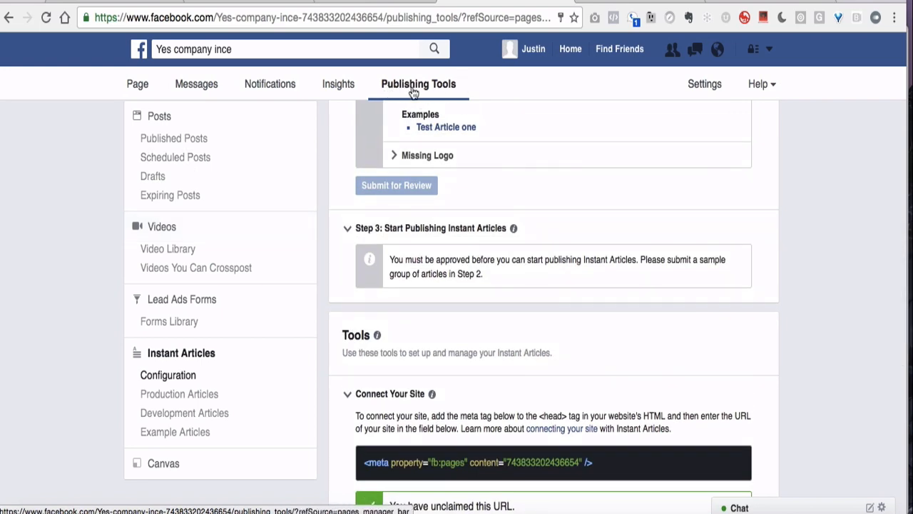
left_click(414, 91)
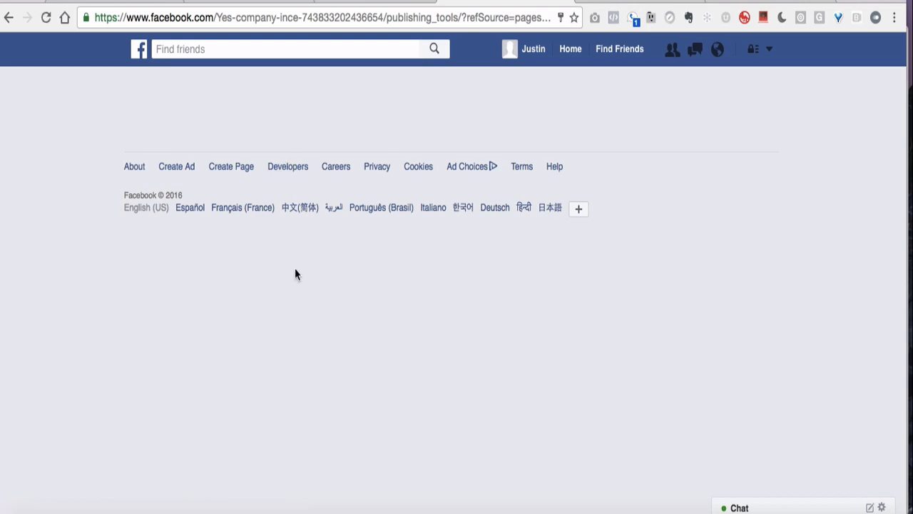
scroll(296, 275, "down", 2)
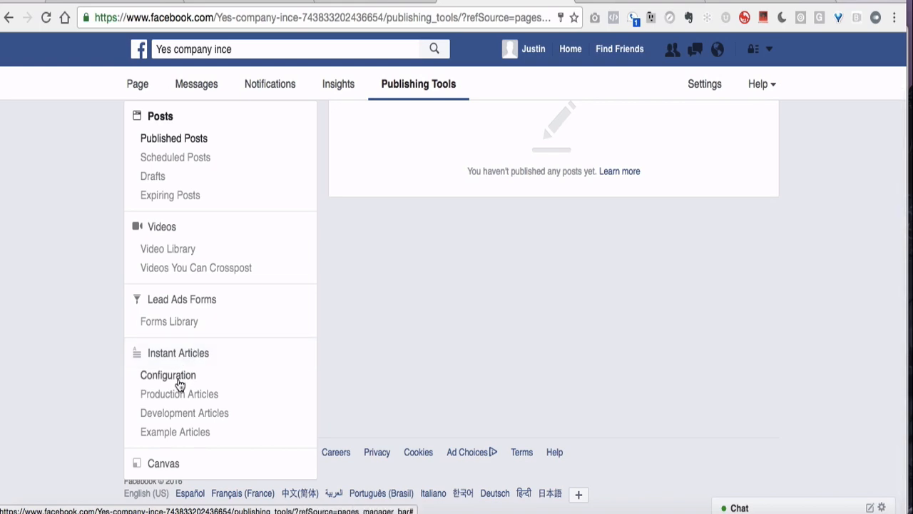
left_click(179, 385)
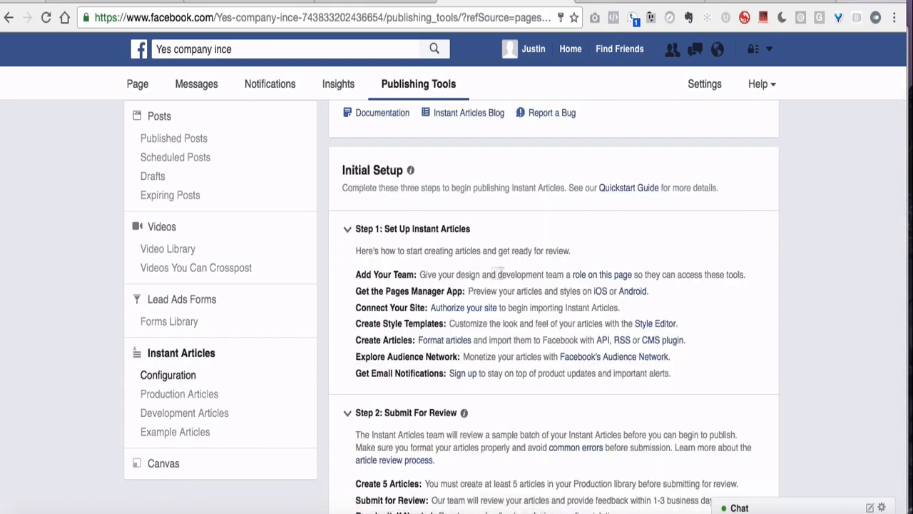
scroll(526, 278, "down", 10)
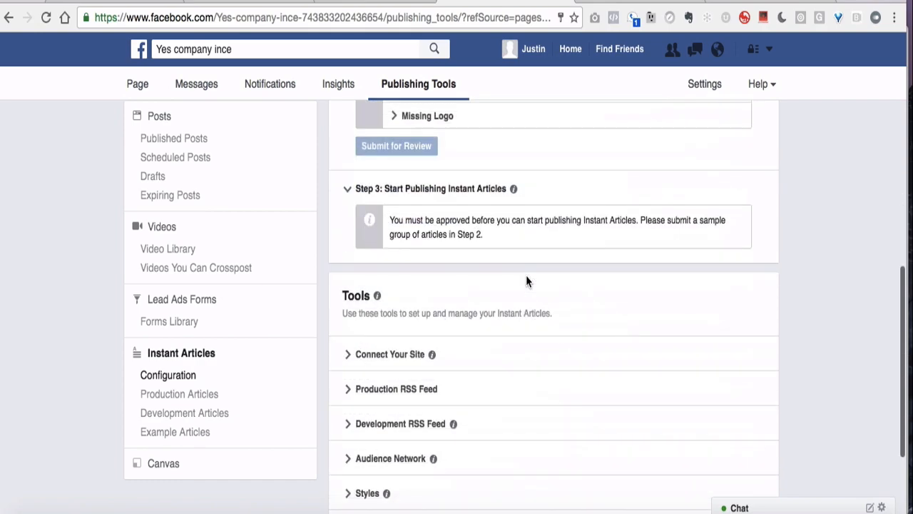
scroll(526, 281, "down", 3)
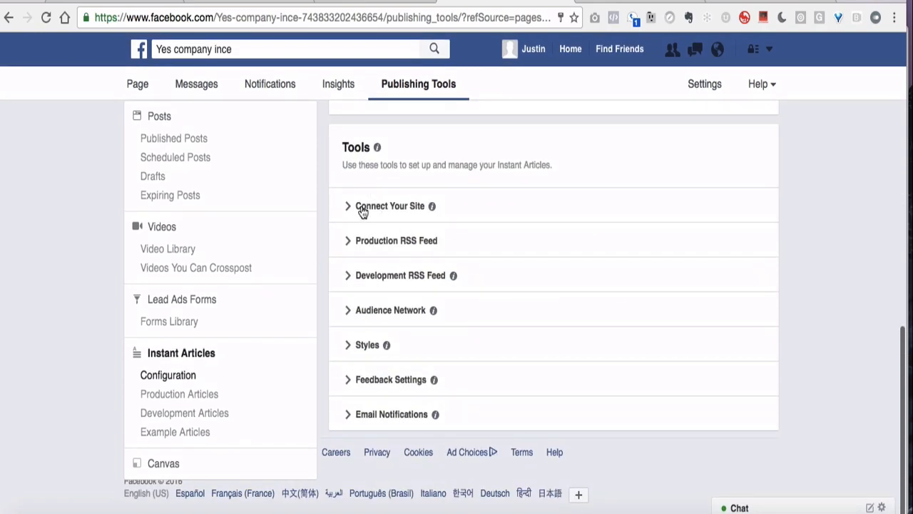
left_click(362, 210)
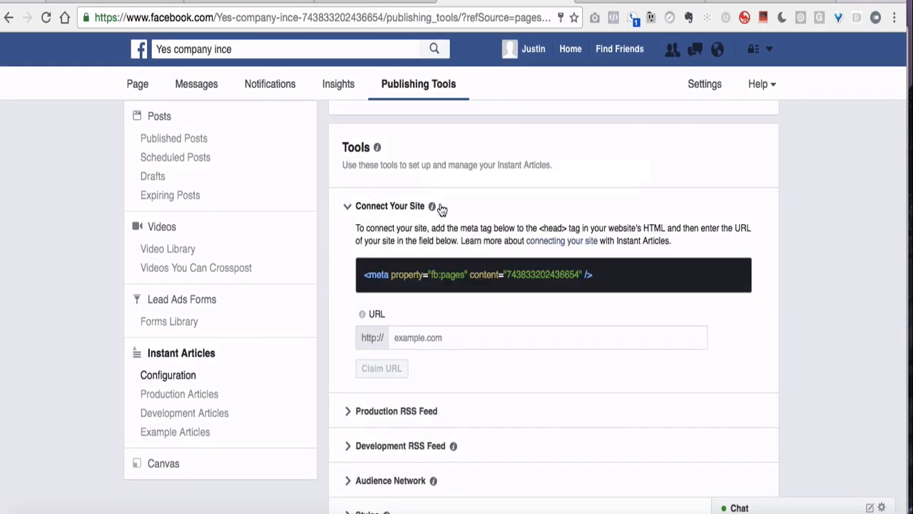
mouse_move(432, 208)
scroll(433, 208, "down", 2)
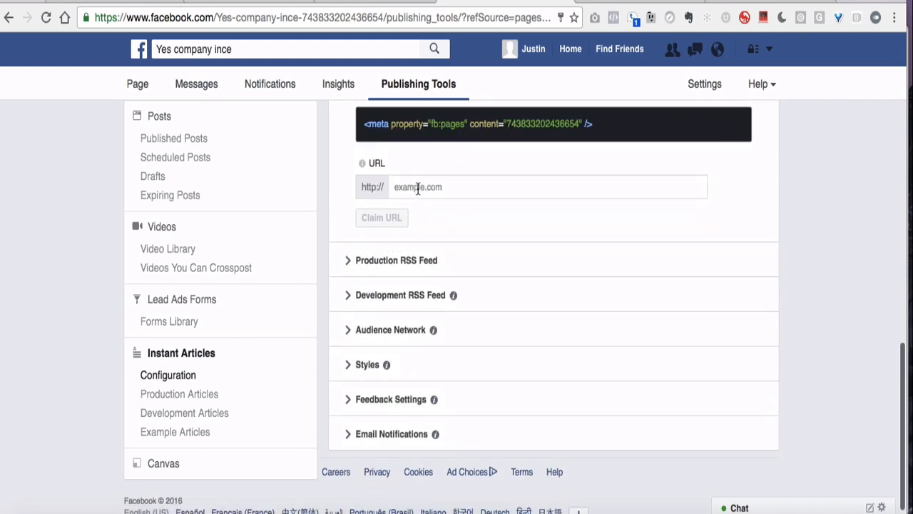
left_click(420, 186)
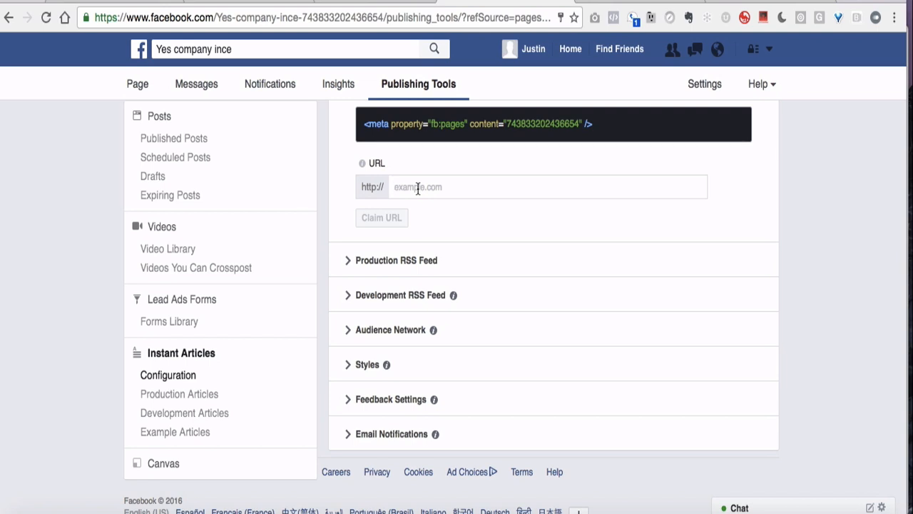
key("super+v")
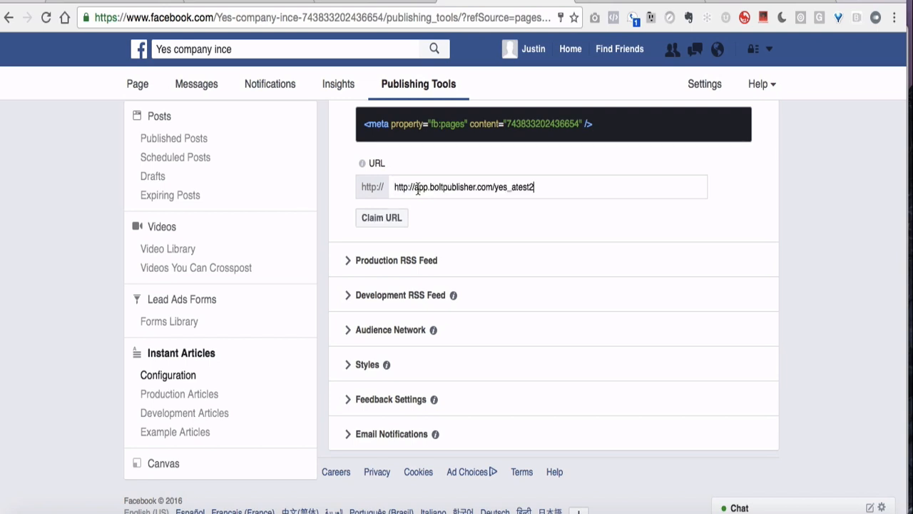
left_click(383, 218)
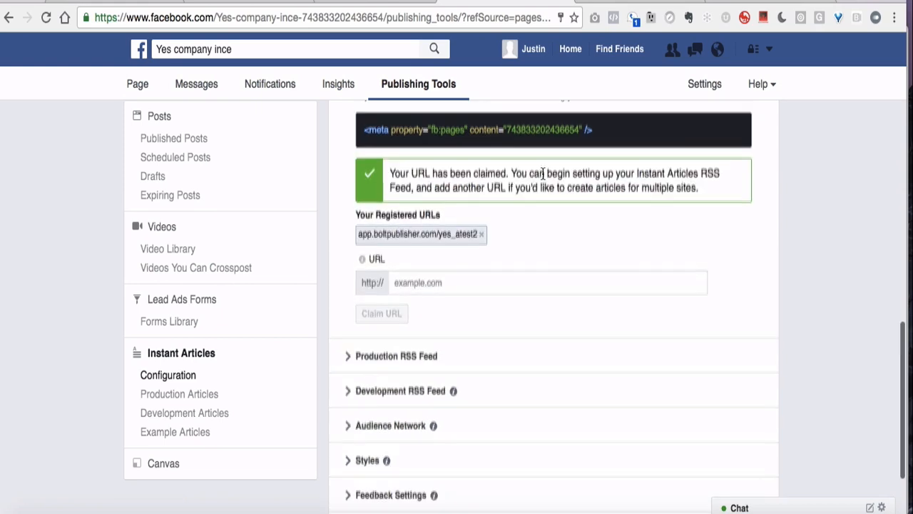
scroll(528, 175, "up", 1)
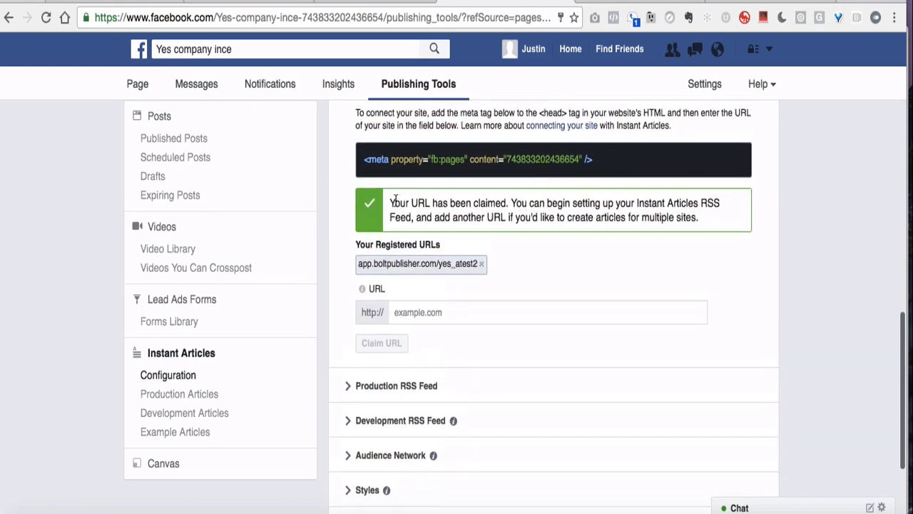
left_click_drag(396, 199, 671, 212)
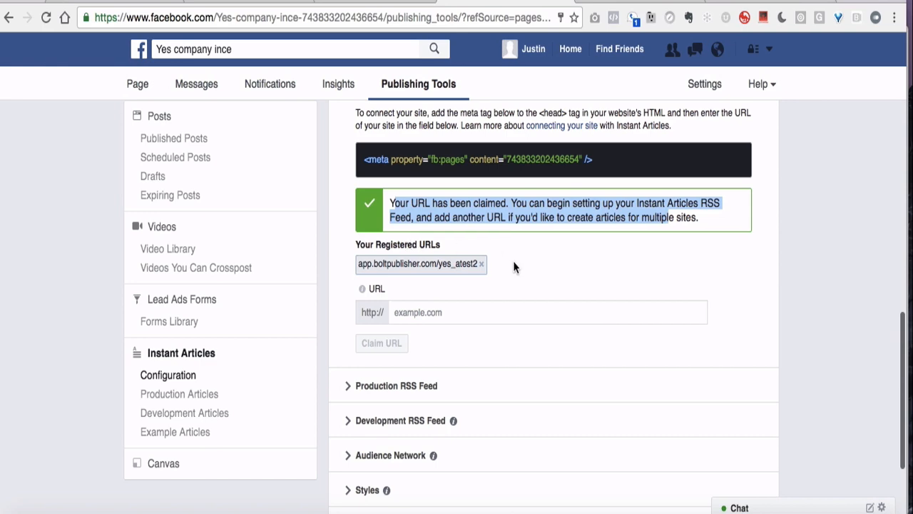
scroll(514, 264, "up", 3)
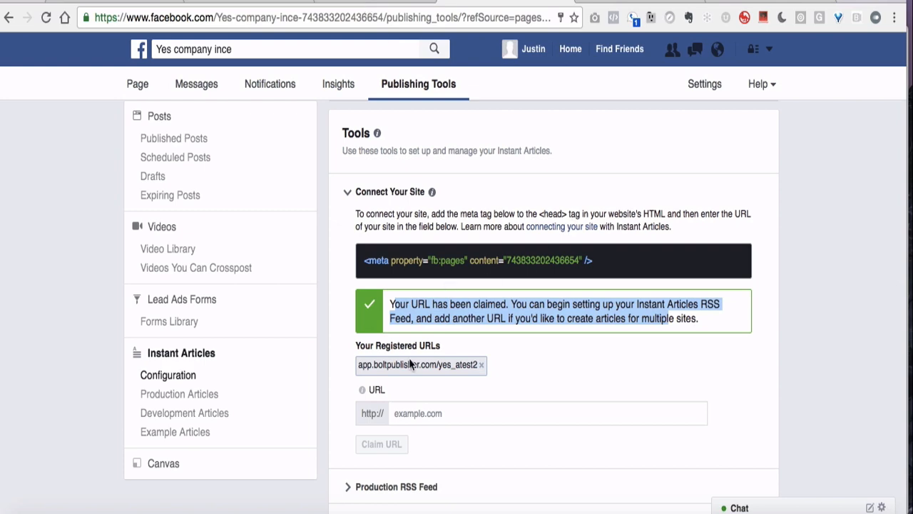
scroll(426, 378, "down", 1)
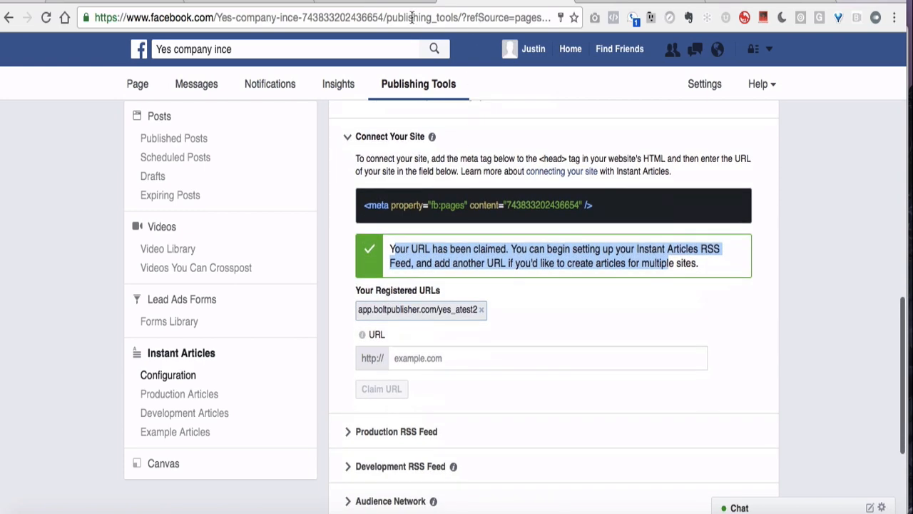
Switch to Bolt Publisher and look through the existing articles on the dashboard
left_click(380, 2)
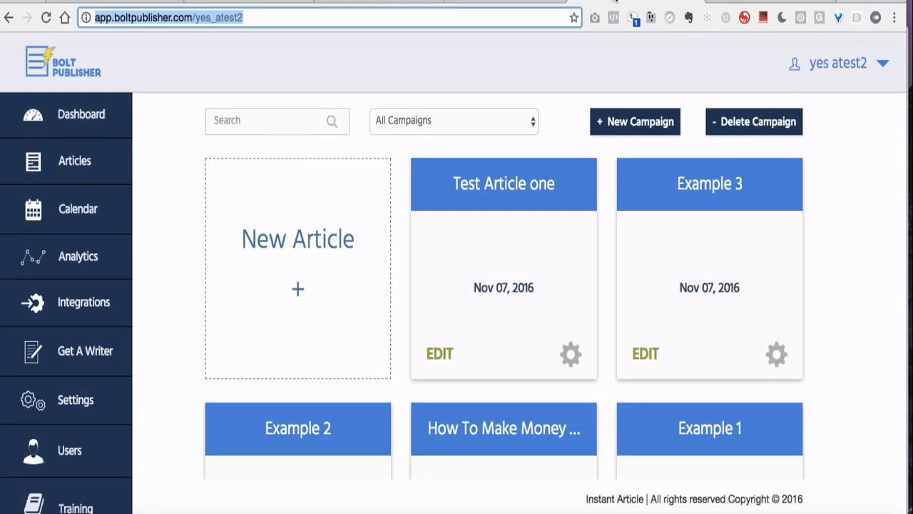
left_click(660, 4)
scroll(348, 175, "down", 3)
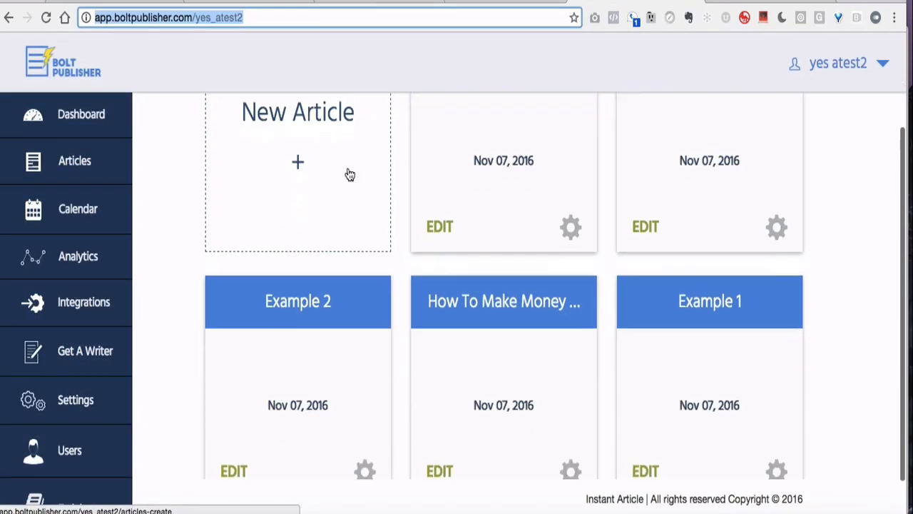
scroll(348, 175, "up", 3)
scroll(343, 190, "down", 4)
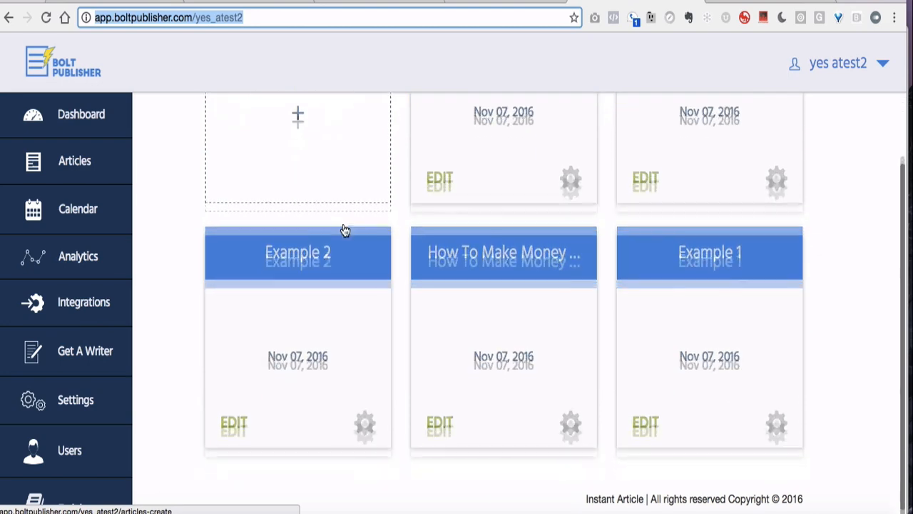
scroll(343, 230, "up", 2)
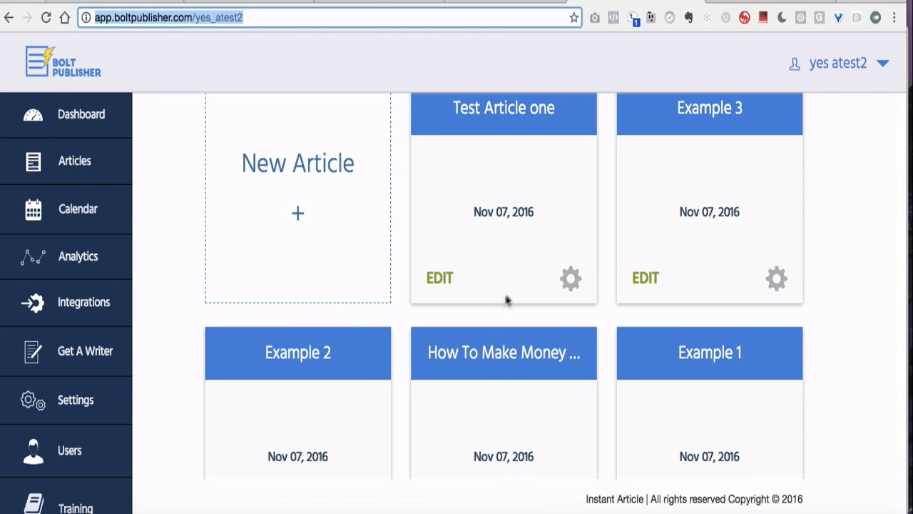
scroll(622, 281, "up", 1)
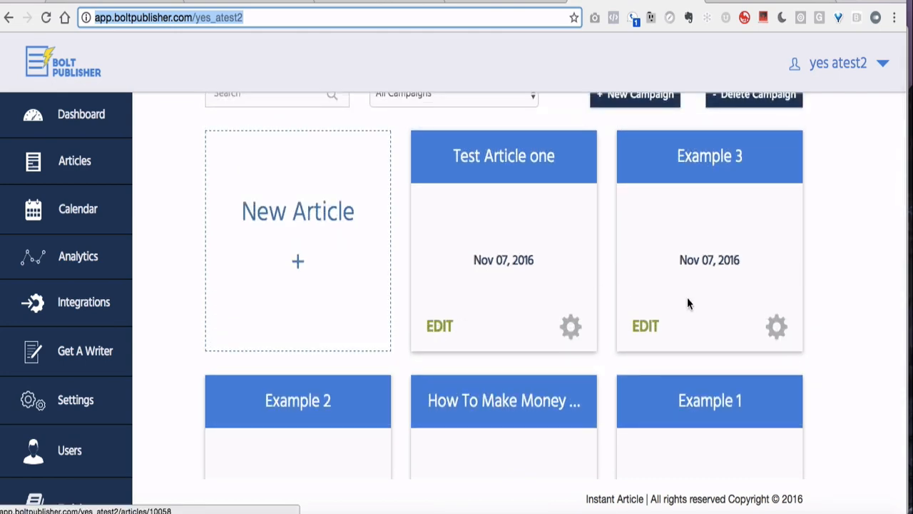
scroll(687, 297, "down", 3)
Open the Example 2 article for editing and save it without altering its details
left_click(236, 441)
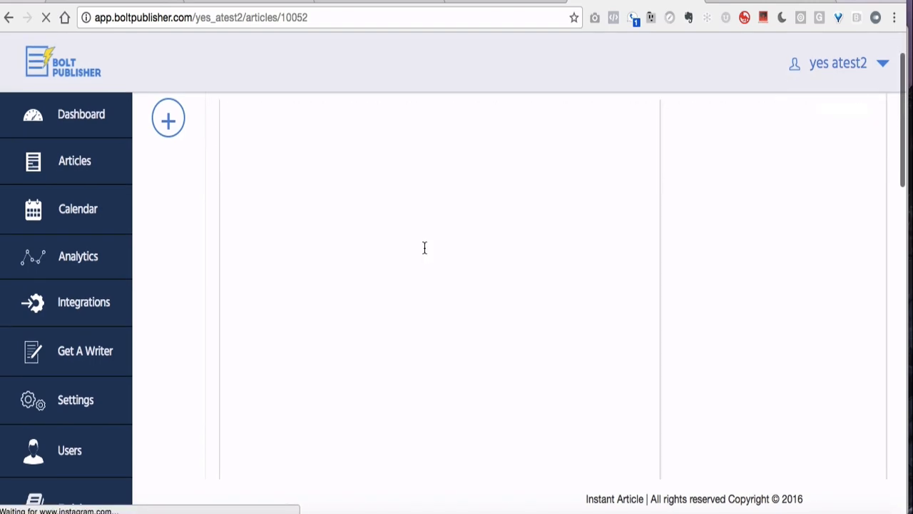
scroll(424, 247, "down", 10)
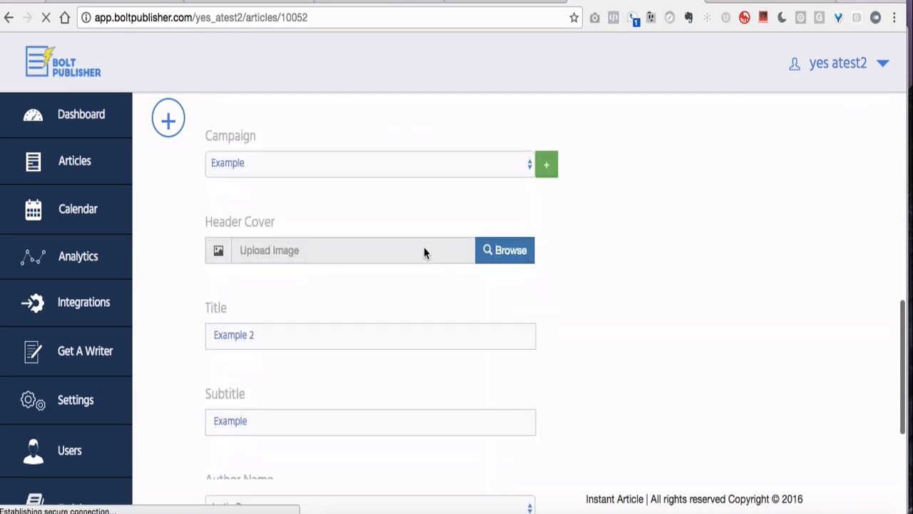
scroll(424, 246, "down", 5)
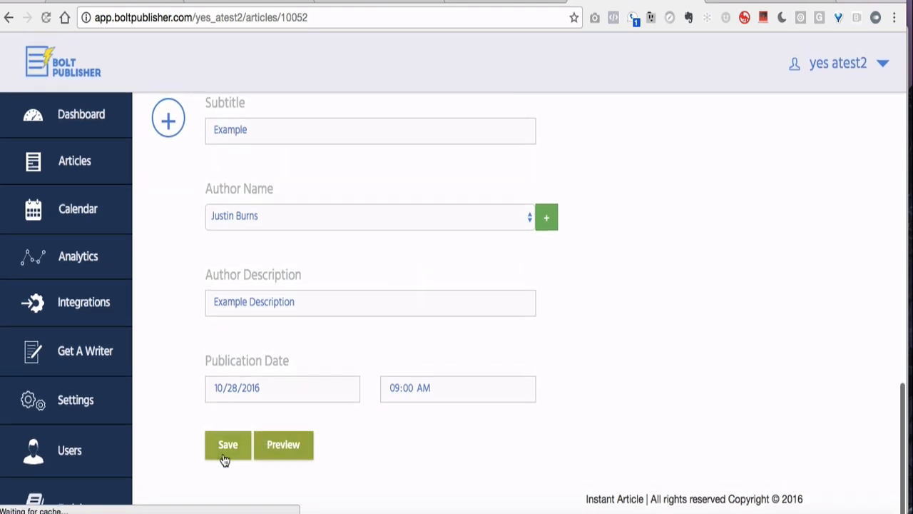
left_click(224, 456)
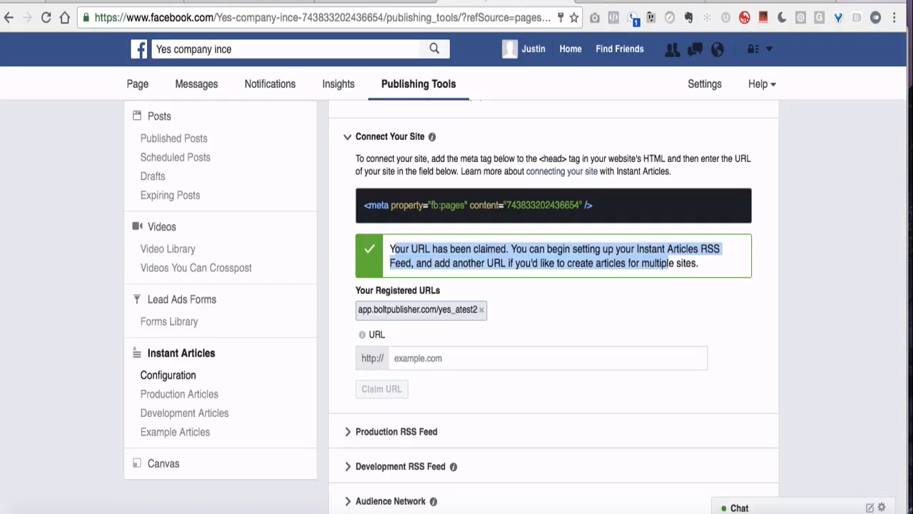
Return to Bolt Publisher, open the user settings and copy the RSS feed URL
left_click(608, 2)
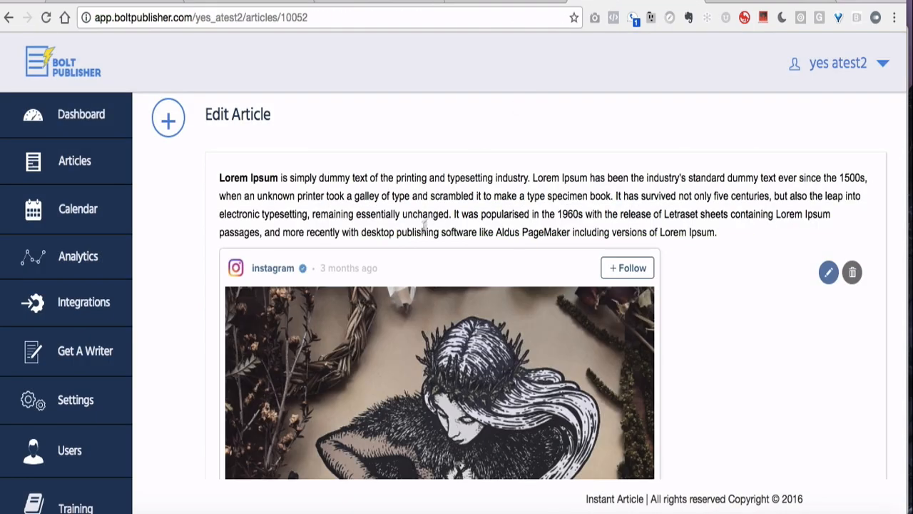
scroll(414, 232, "down", 1)
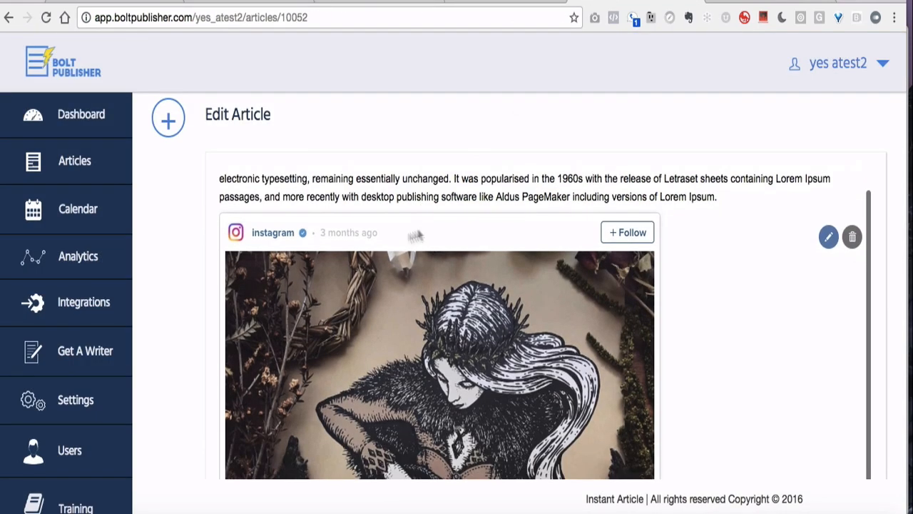
left_click(70, 408)
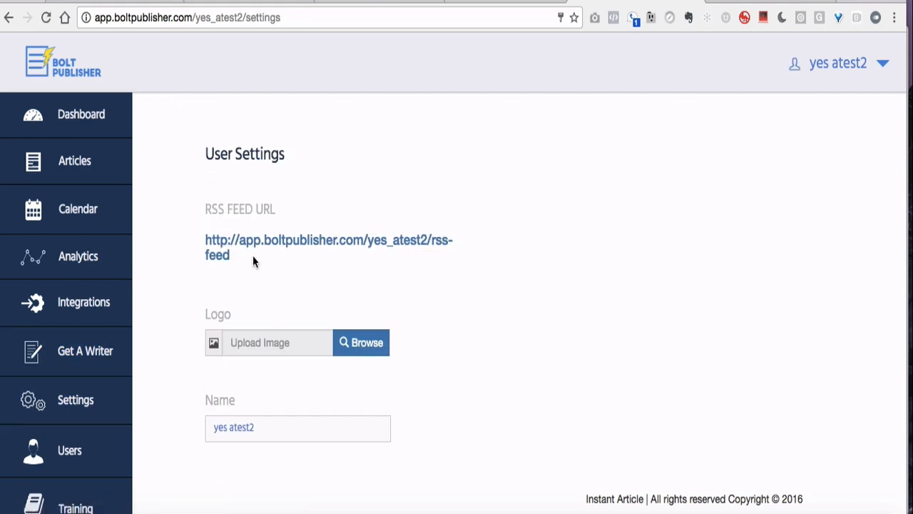
left_click_drag(243, 257, 202, 240)
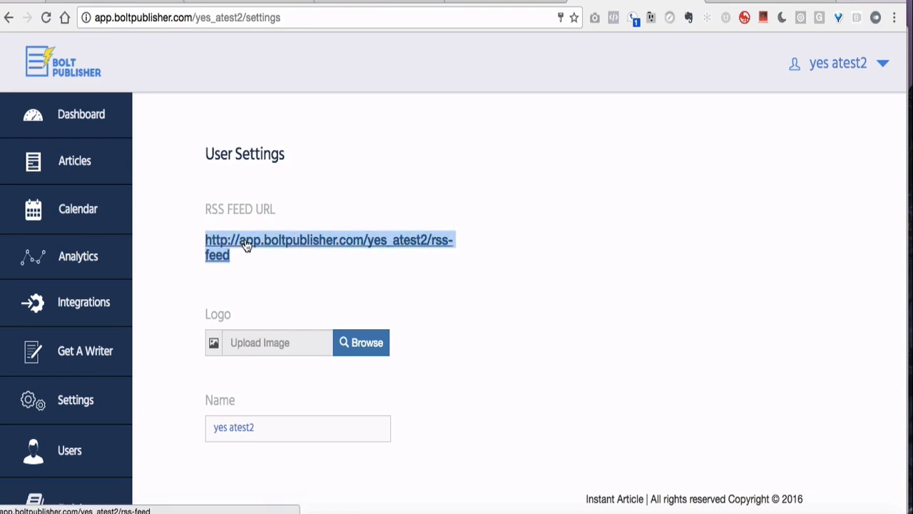
key("ctrl+Tab")
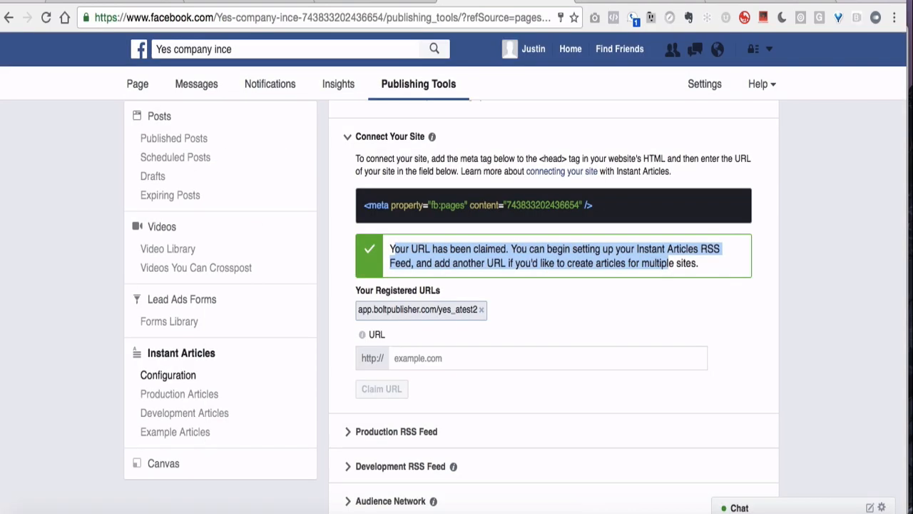
scroll(413, 260, "up", 2)
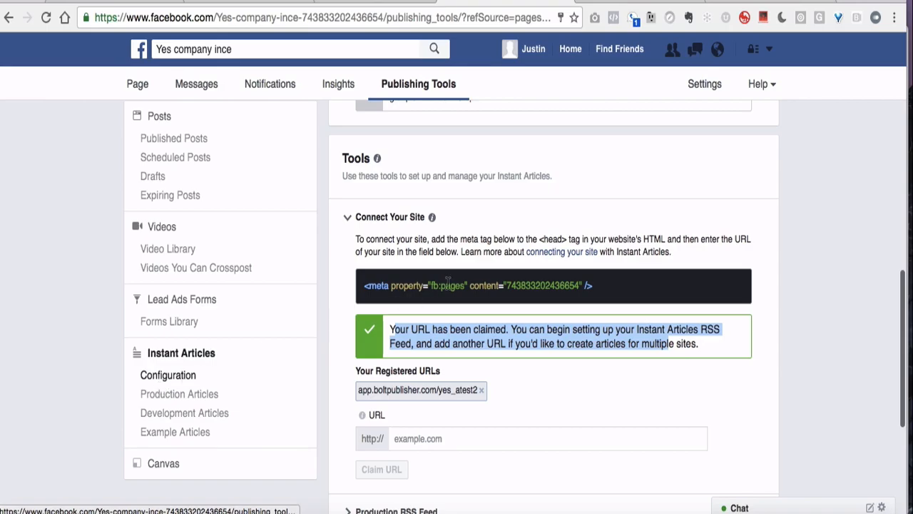
scroll(448, 284, "up", 5)
scroll(448, 284, "up", 6)
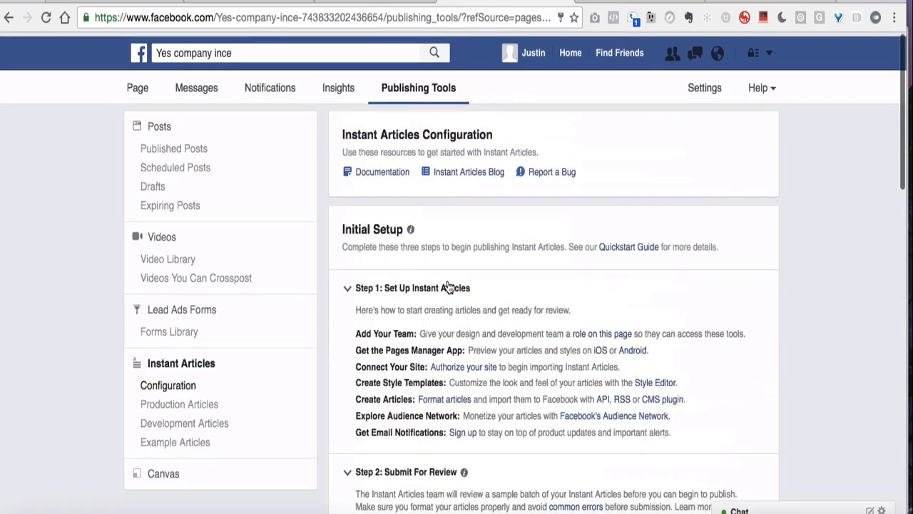
scroll(448, 283, "down", 4)
scroll(448, 283, "down", 10)
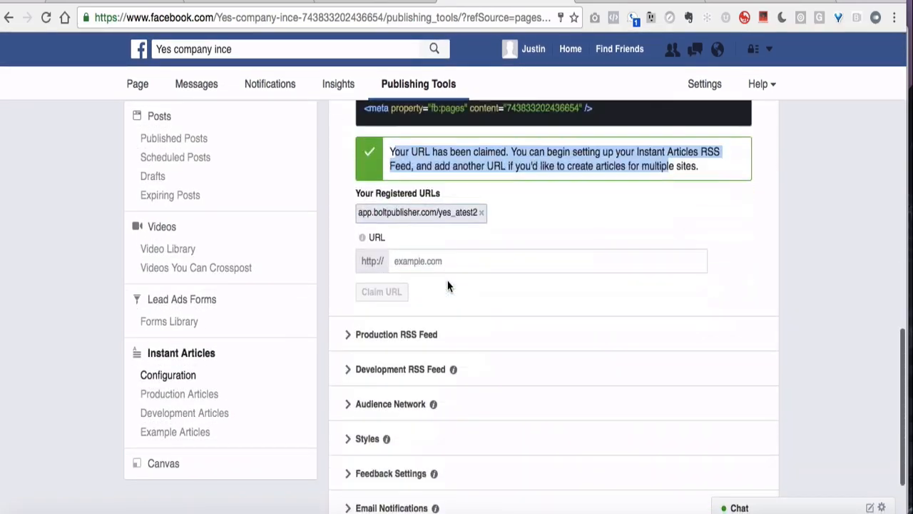
left_click(373, 242)
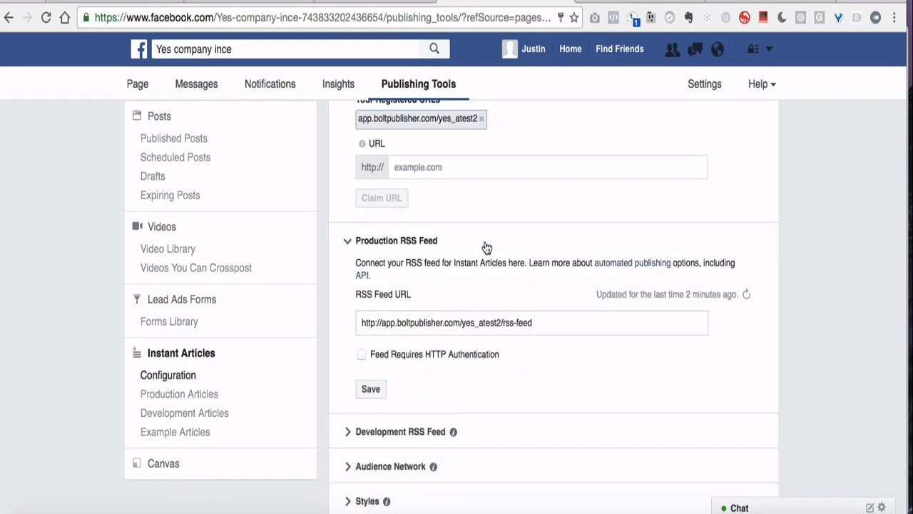
double_click(431, 321)
triple_click(432, 322)
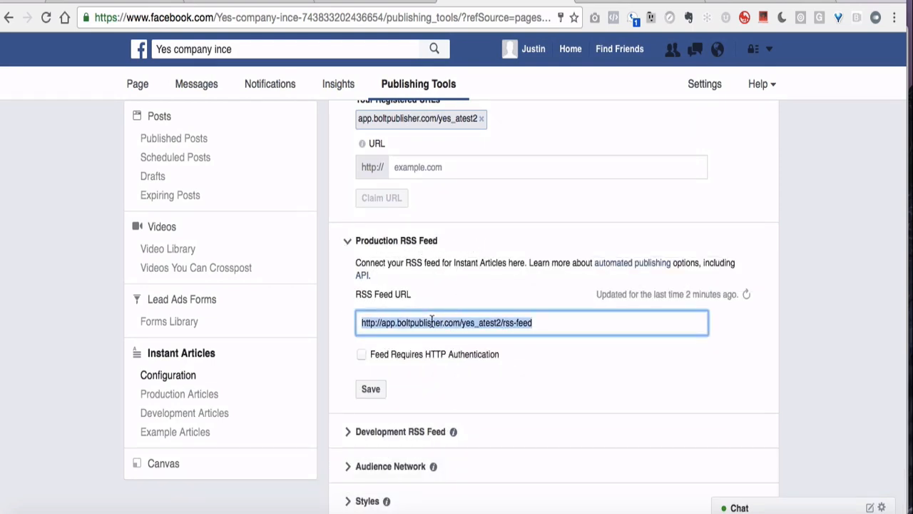
left_click(432, 322)
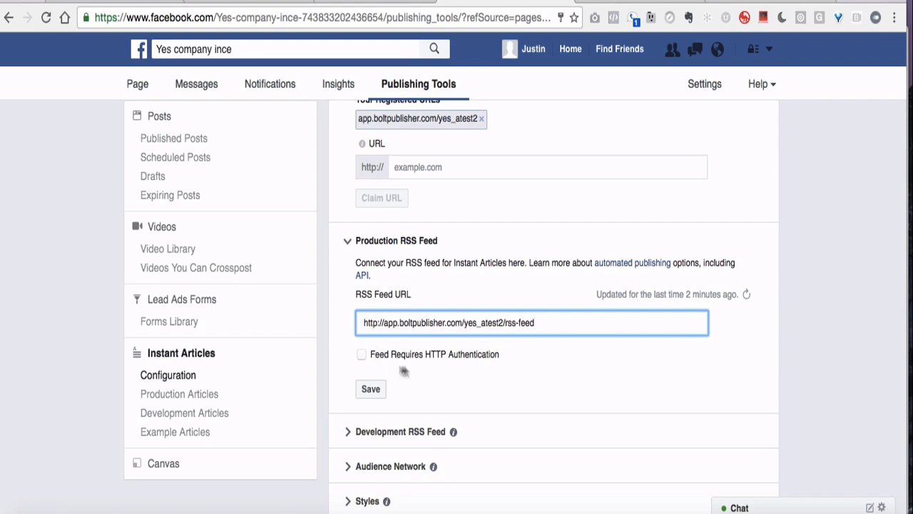
left_click(370, 389)
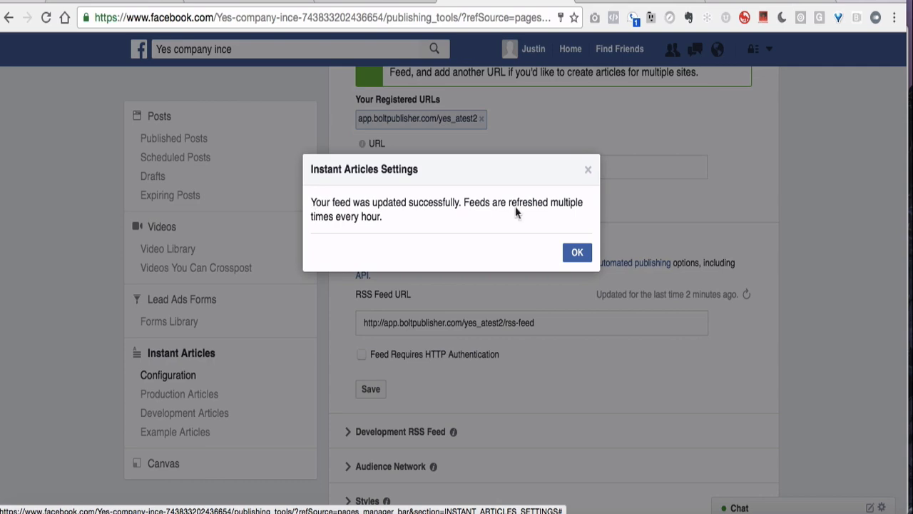
left_click(576, 255)
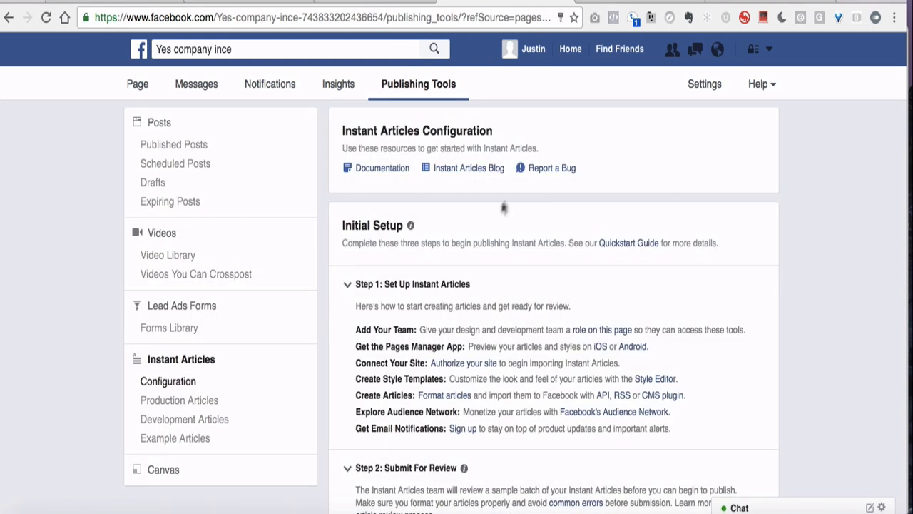
Reopen the Production RSS Feed section on the Instant Articles Configuration page and refresh the feed
scroll(500, 211, "down", 10)
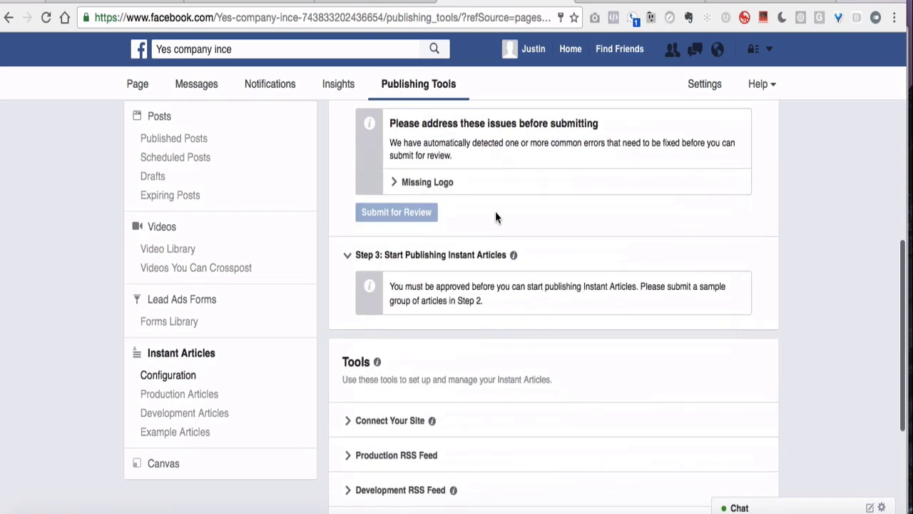
scroll(495, 218, "down", 3)
left_click(402, 249)
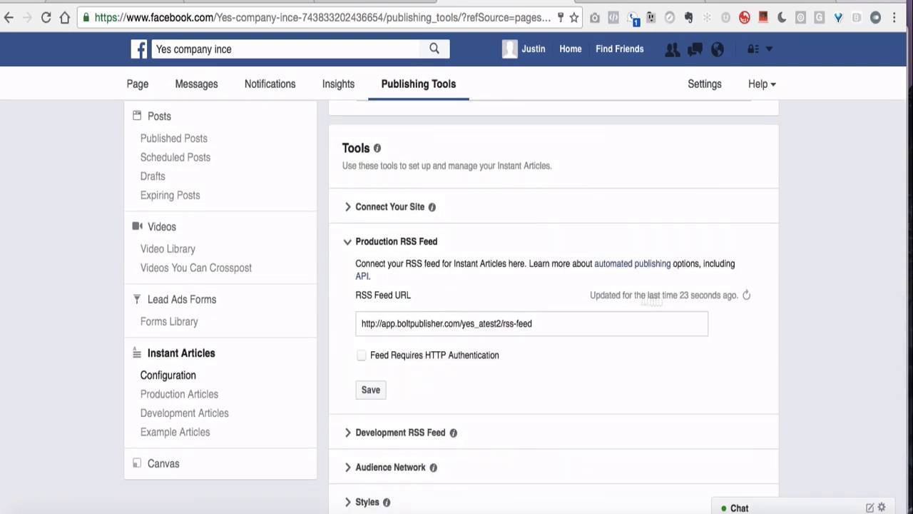
left_click(746, 297)
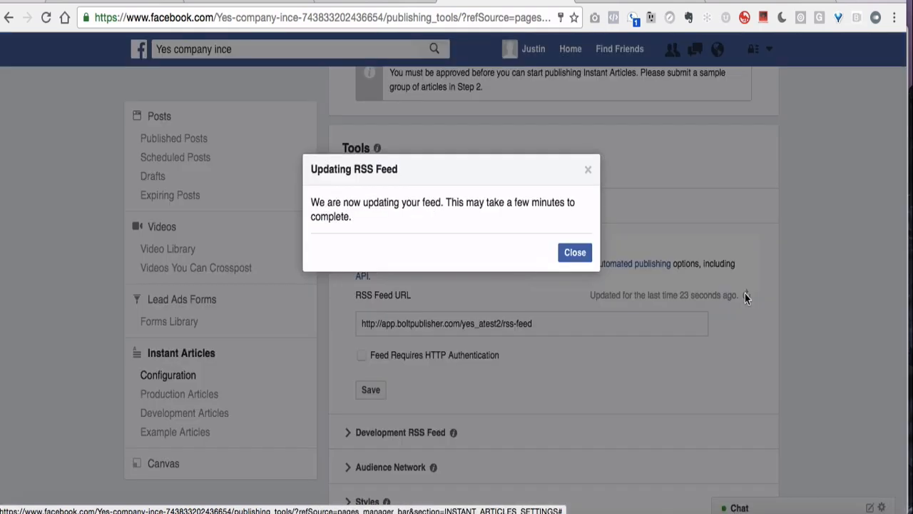
left_click(575, 252)
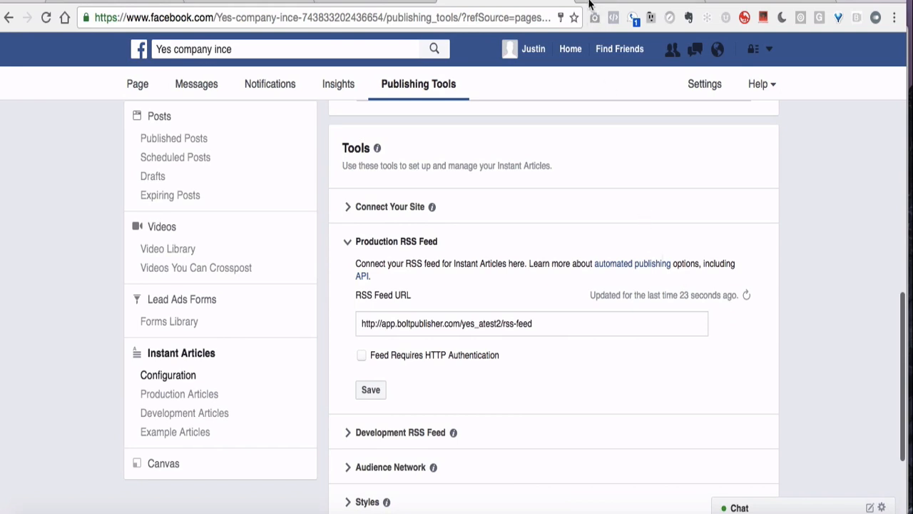
Open the Production Articles list under Instant Articles and review the imported articles
left_click(171, 398)
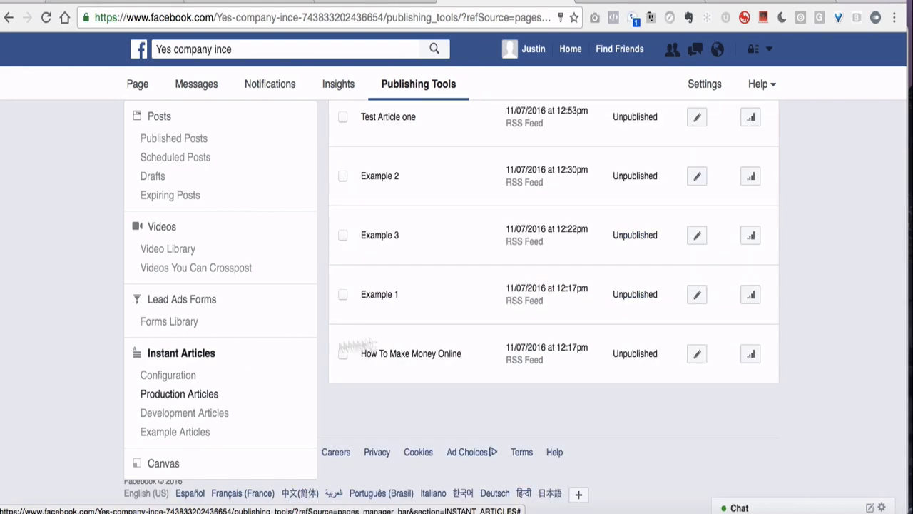
scroll(421, 343, "up", 2)
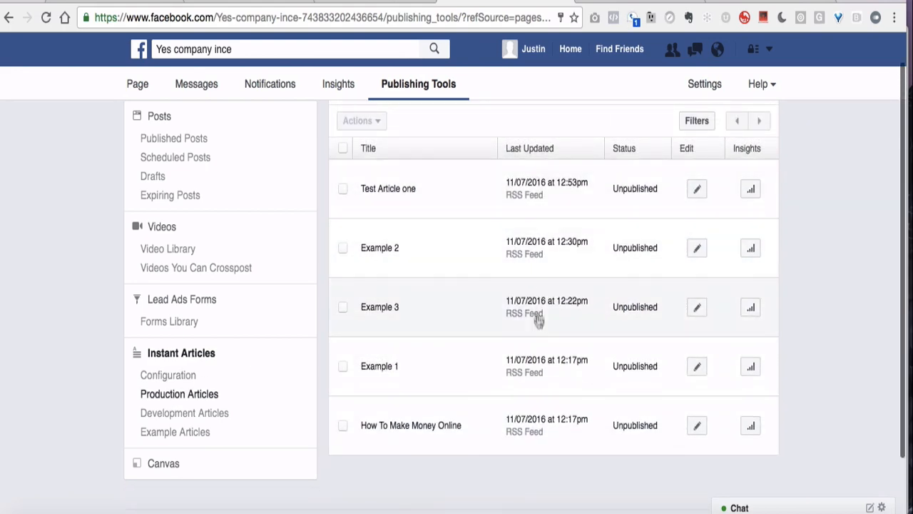
scroll(413, 209, "up", 1)
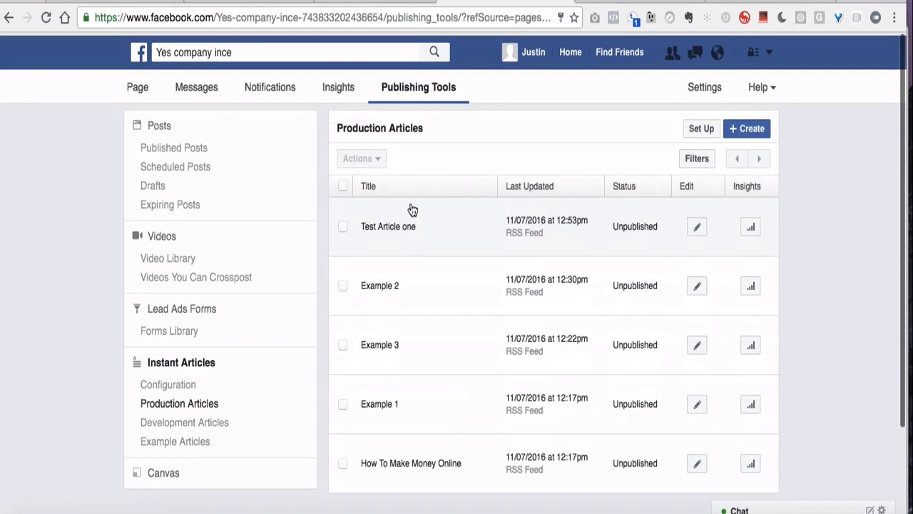
scroll(410, 210, "down", 3)
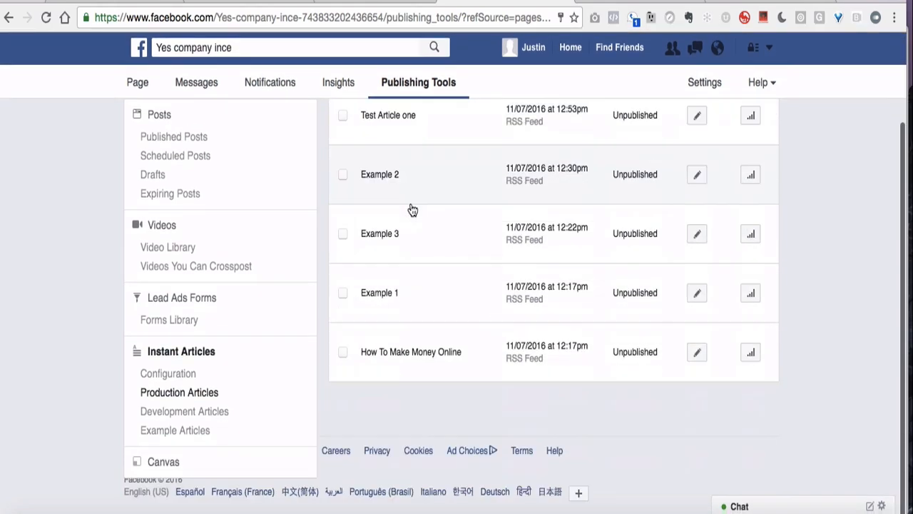
Return to the Instant Articles Configuration page and check the details of the Missing Logo issue under Step 2: Submit For Review
left_click(164, 377)
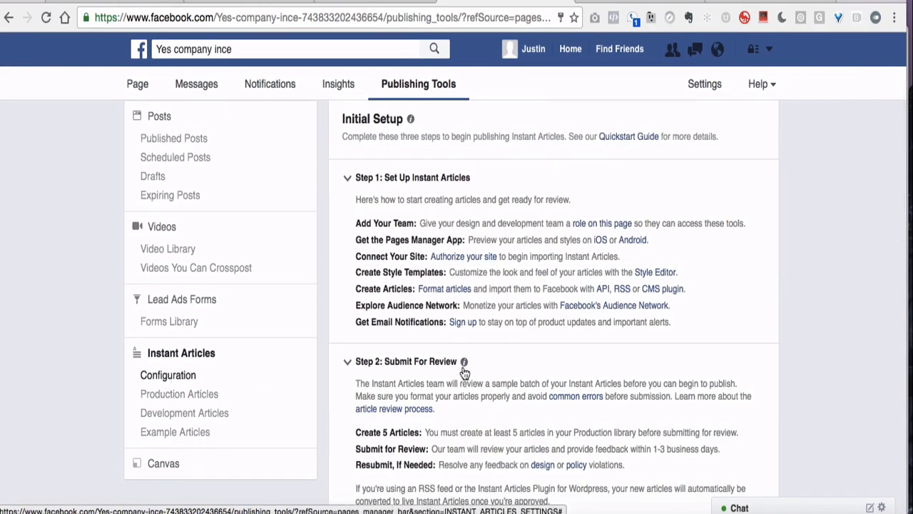
scroll(522, 332, "down", 5)
scroll(522, 332, "up", 2)
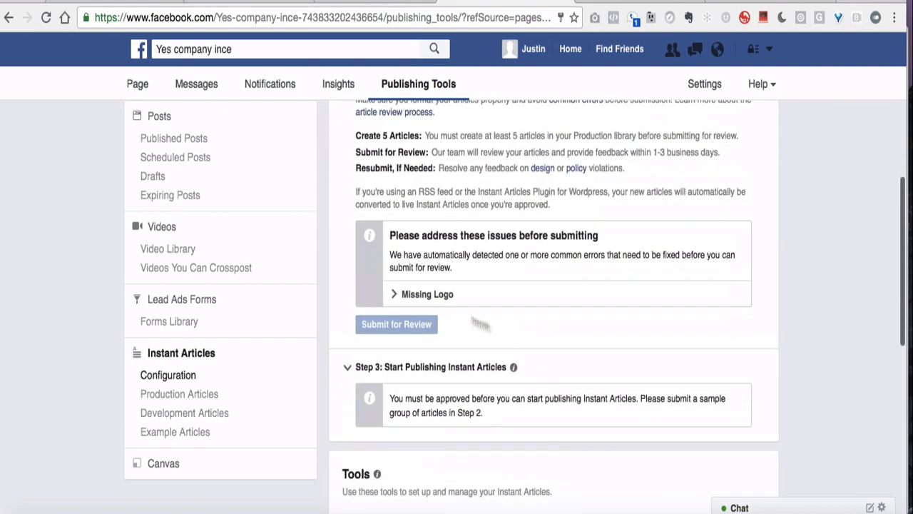
scroll(420, 274, "up", 3)
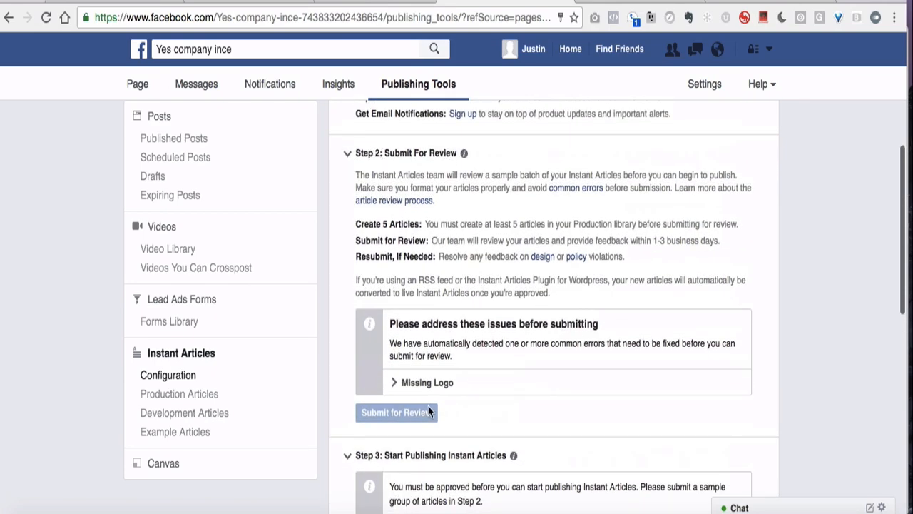
scroll(435, 378, "down", 3)
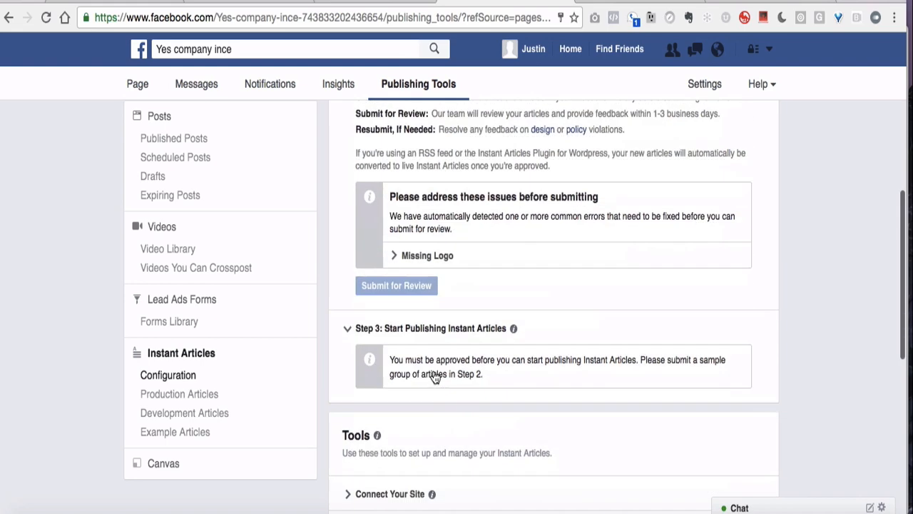
left_click(444, 255)
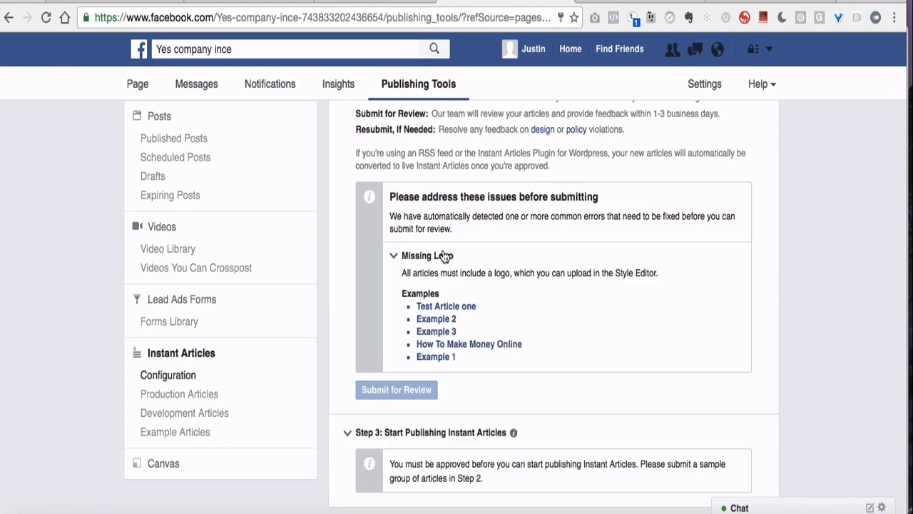
left_click(428, 257)
Open the default style from the Styles section, show its Logo settings and look through the available style elements
scroll(428, 255, "down", 6)
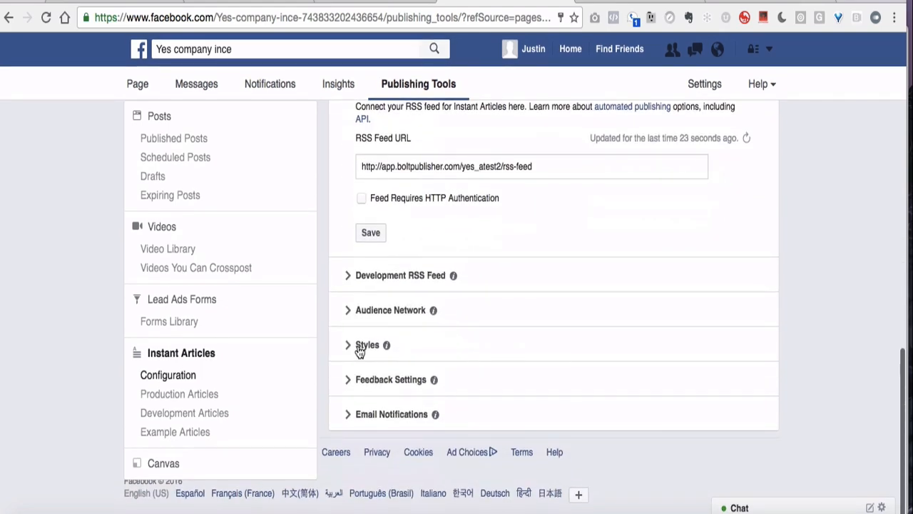
left_click(361, 346)
scroll(471, 317, "down", 2)
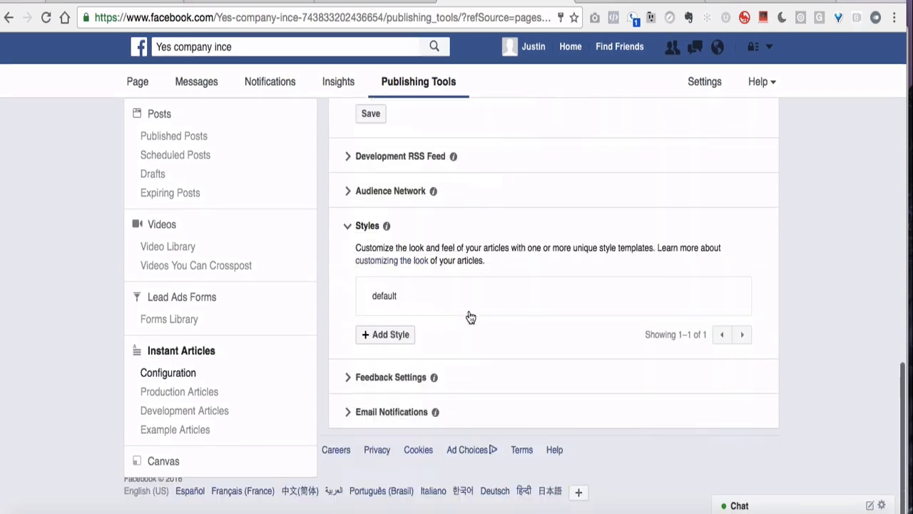
left_click(398, 300)
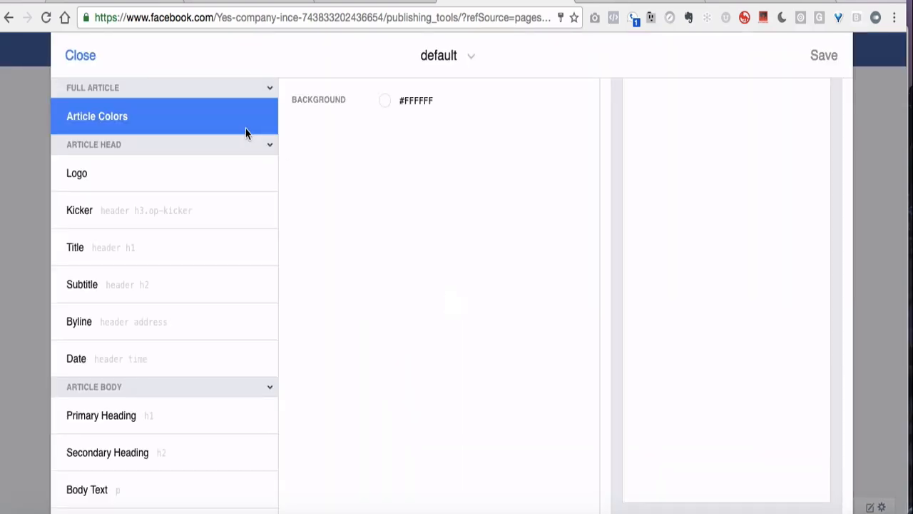
left_click(78, 178)
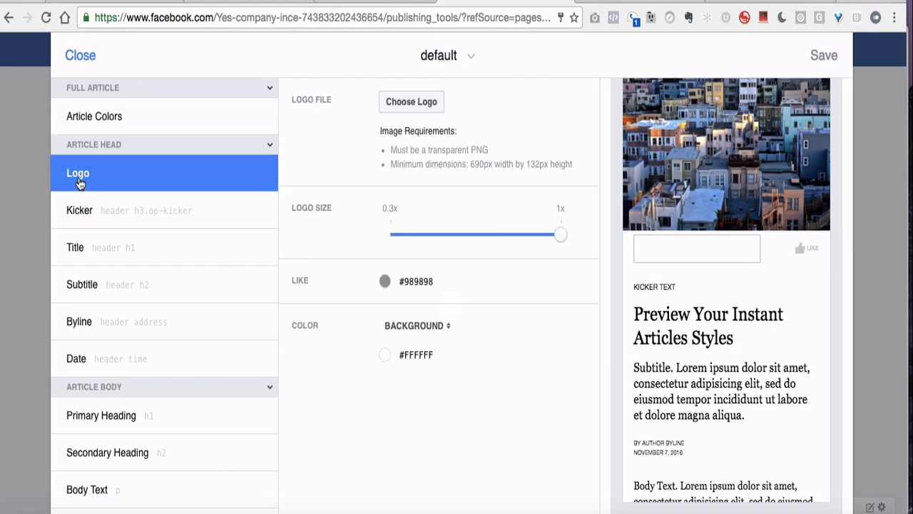
scroll(157, 285, "down", 5)
scroll(159, 287, "down", 3)
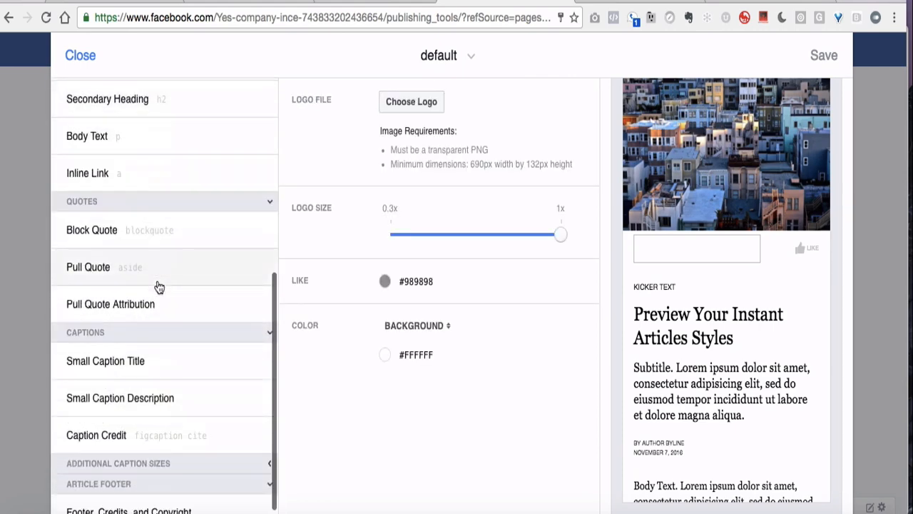
scroll(159, 287, "up", 8)
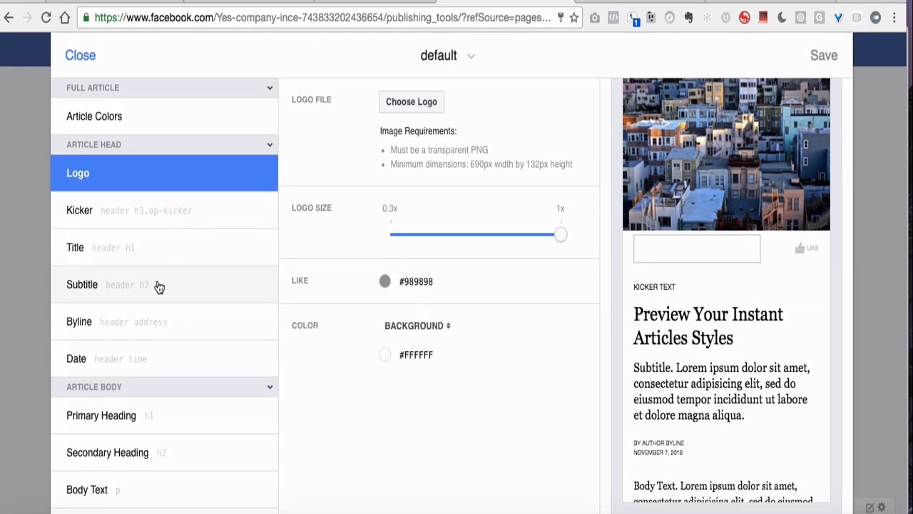
scroll(158, 286, "down", 8)
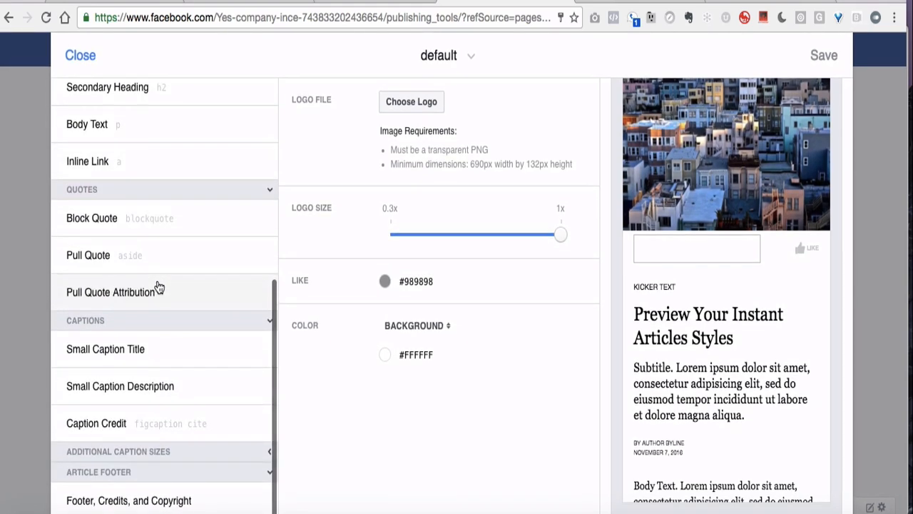
scroll(158, 287, "up", 8)
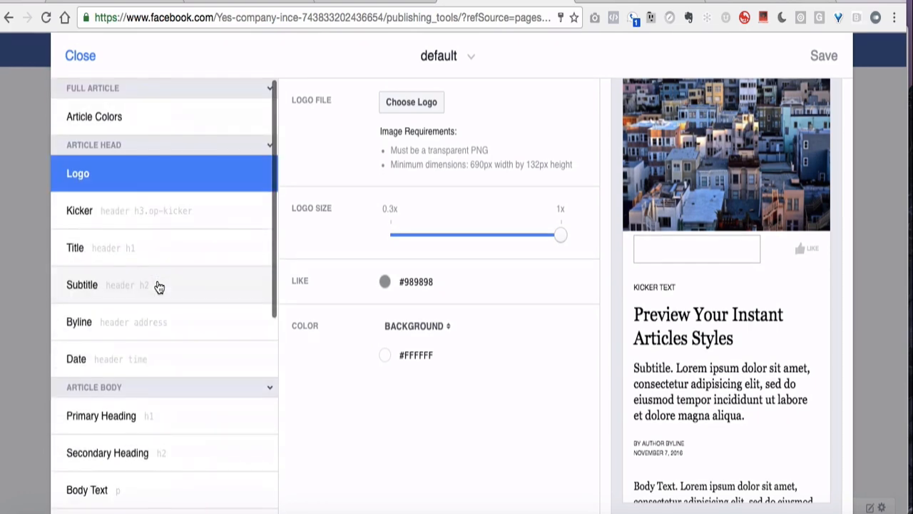
Try to upload Logomakr_1zXuq4.png as the style's logo, finding it with a file search for "logo"
left_click(404, 108)
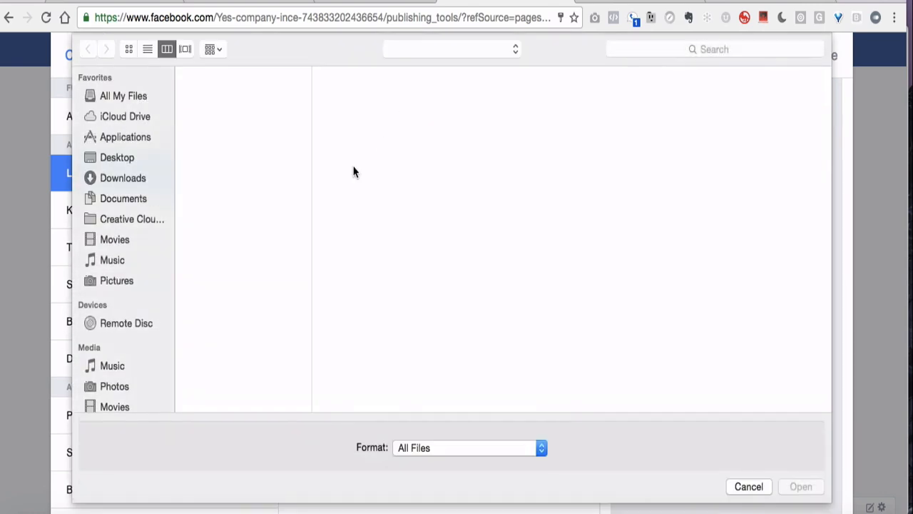
left_click(679, 49)
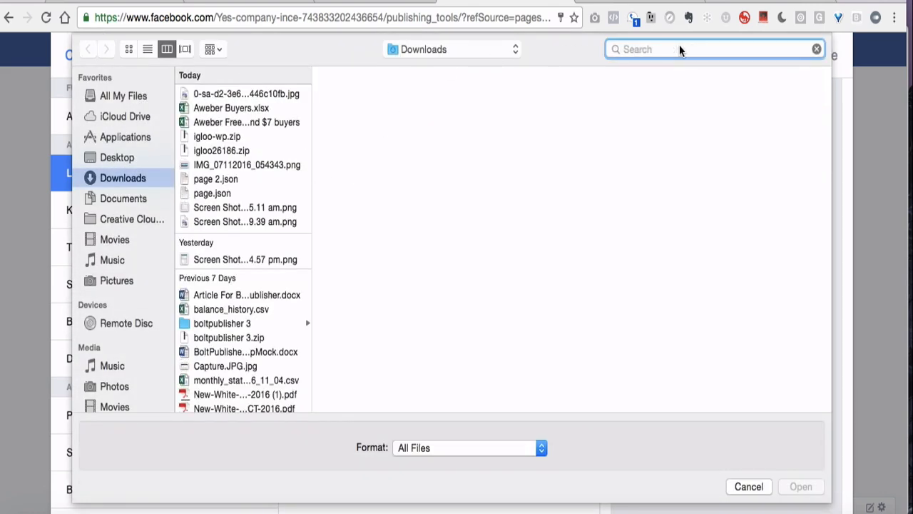
type("logo")
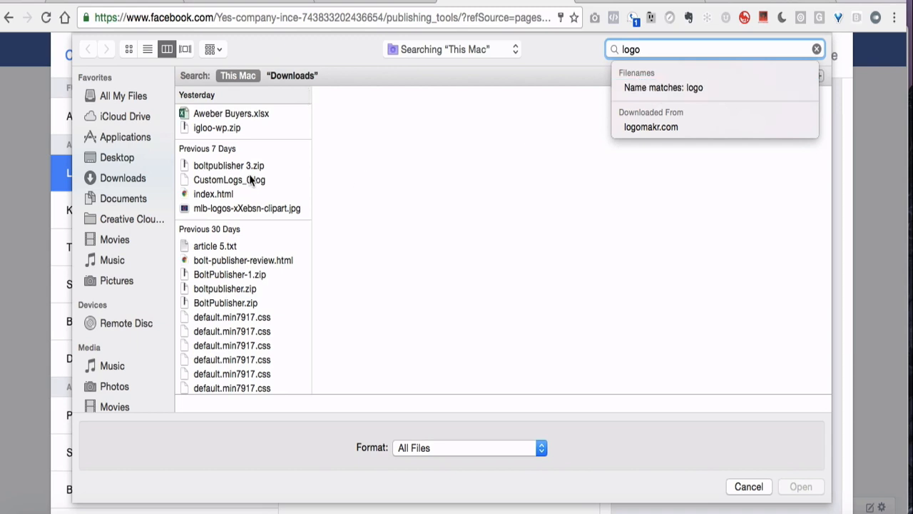
left_click(241, 331)
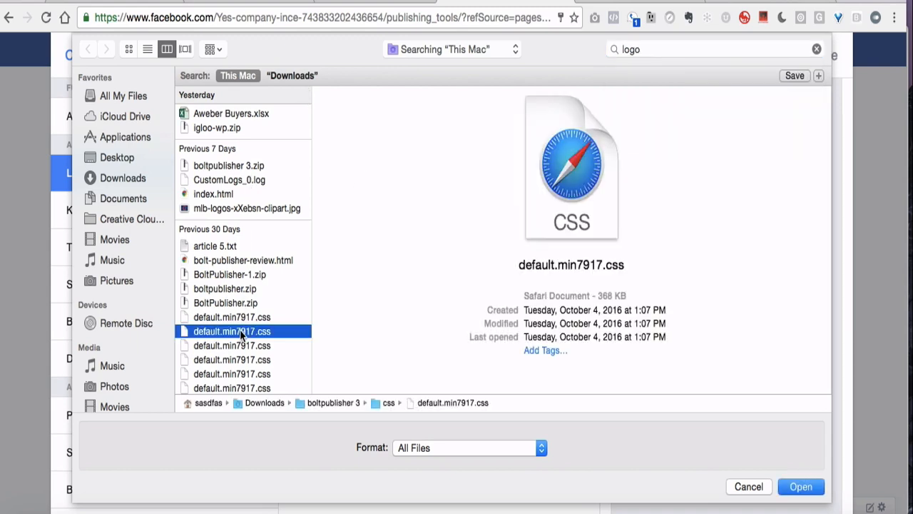
key("Down")
key("Down")
key("Down")
key("Down")
key("Down")
key("Down")
key("Down")
key("Down")
key("Down")
key("Down")
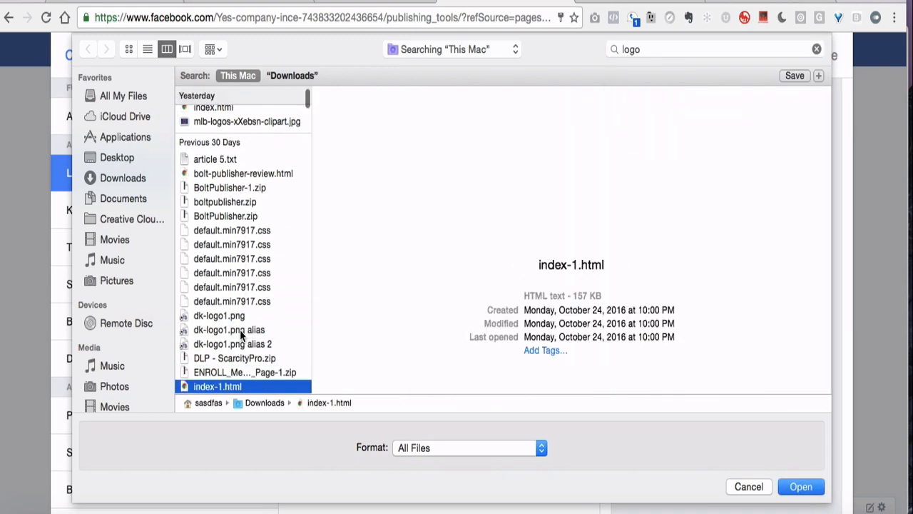
key("Down")
key("Down")
key("Down")
key("Down")
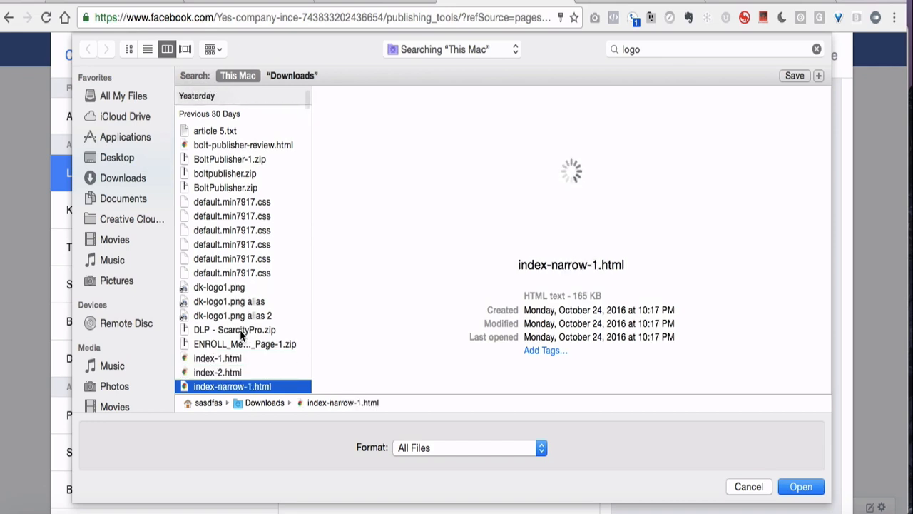
key("Down")
key("Down")
key("Down")
key("Down")
key("Down")
key("Down")
key("Down")
key("Down")
key("Down")
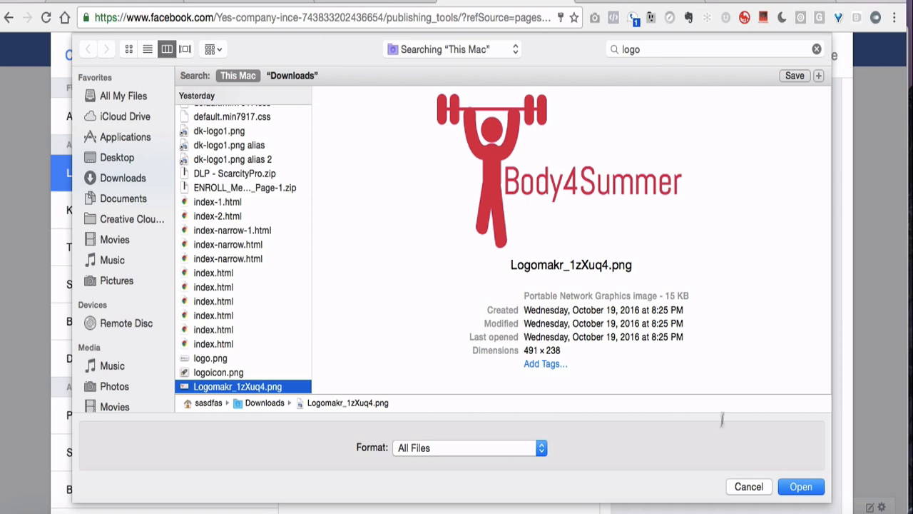
left_click(797, 485)
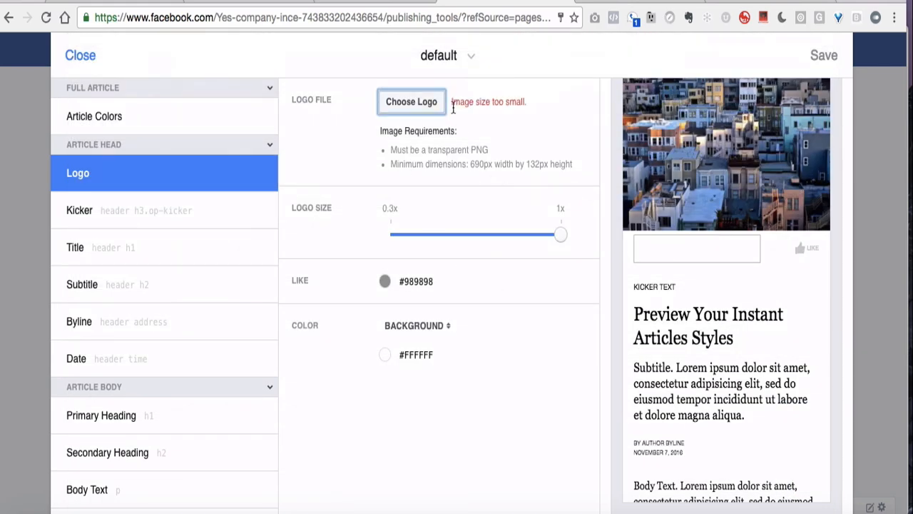
Search the files for "logo" and upload logomakr_4jes3y (1).png as the default style's logo
left_click(428, 102)
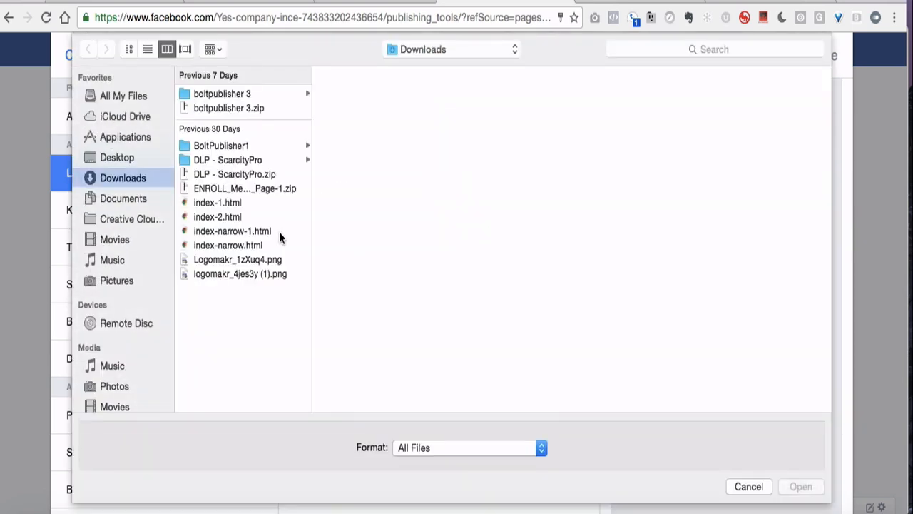
left_click(683, 50)
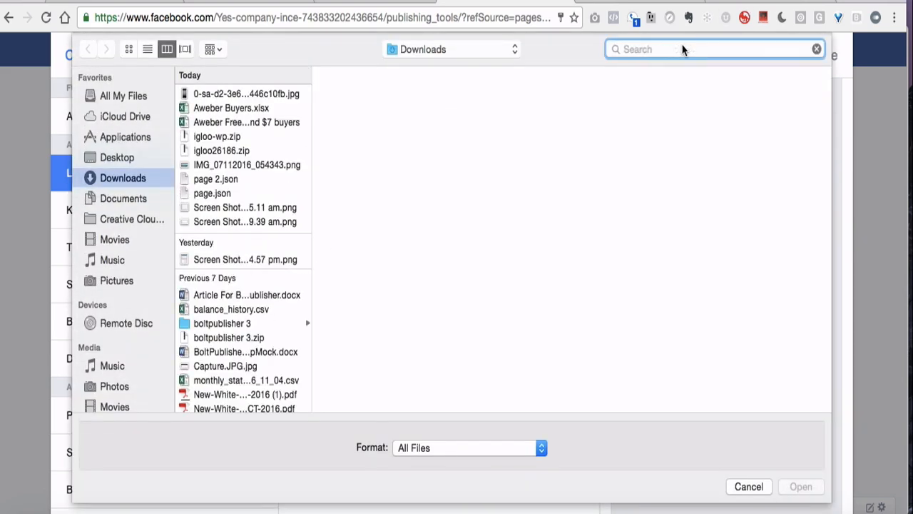
type("logo")
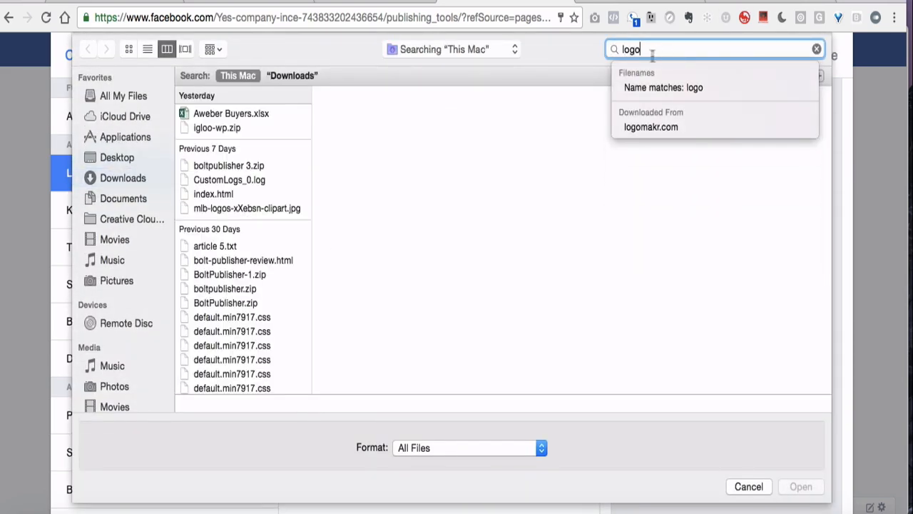
scroll(243, 247, "down", 5)
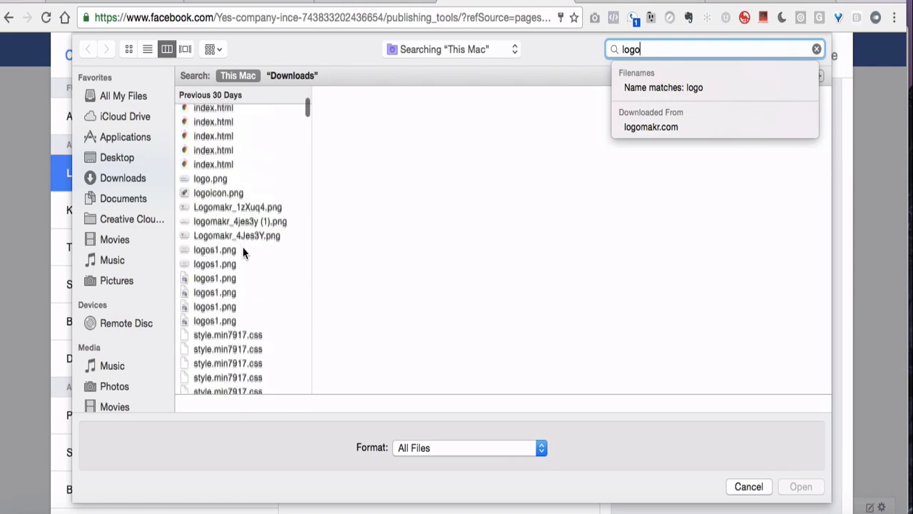
scroll(243, 247, "down", 5)
scroll(242, 247, "up", 3)
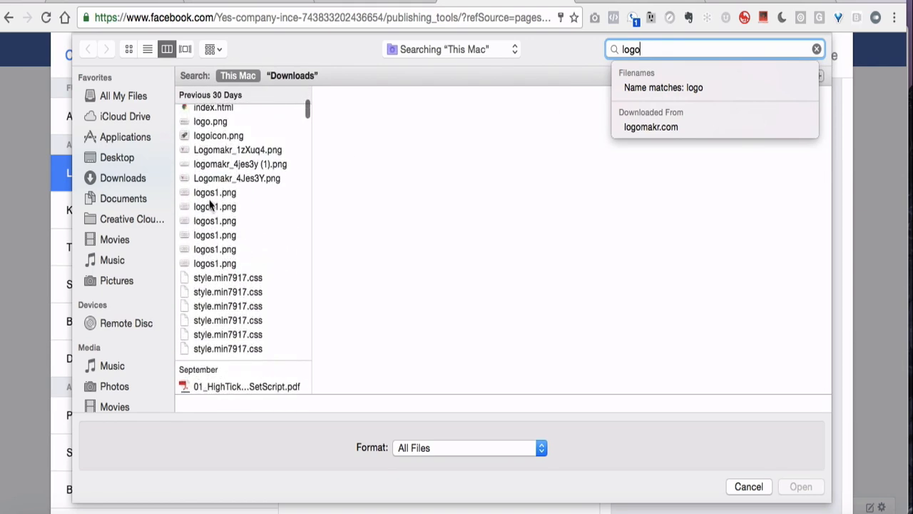
left_click(207, 164)
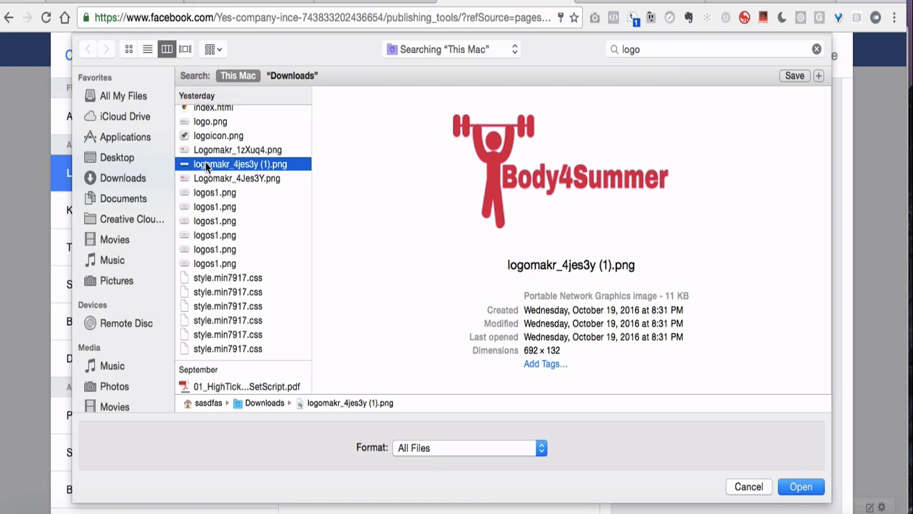
left_click(792, 487)
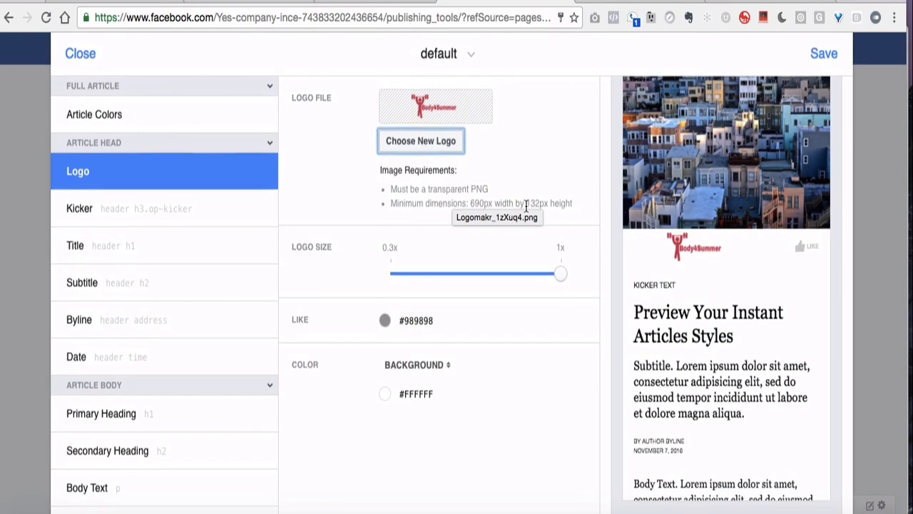
Look over the full article preview of the default style with the uploaded logo
scroll(685, 253, "down", 10)
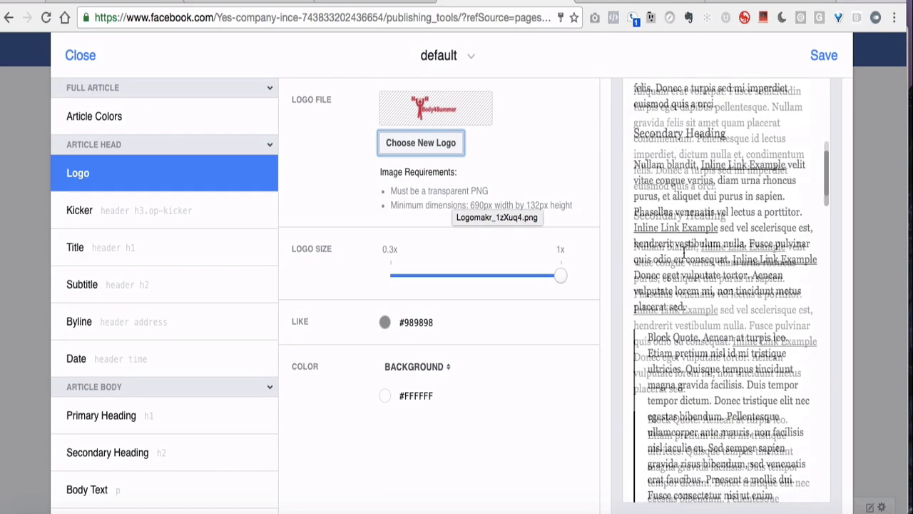
scroll(685, 254, "down", 15)
scroll(685, 254, "up", 3)
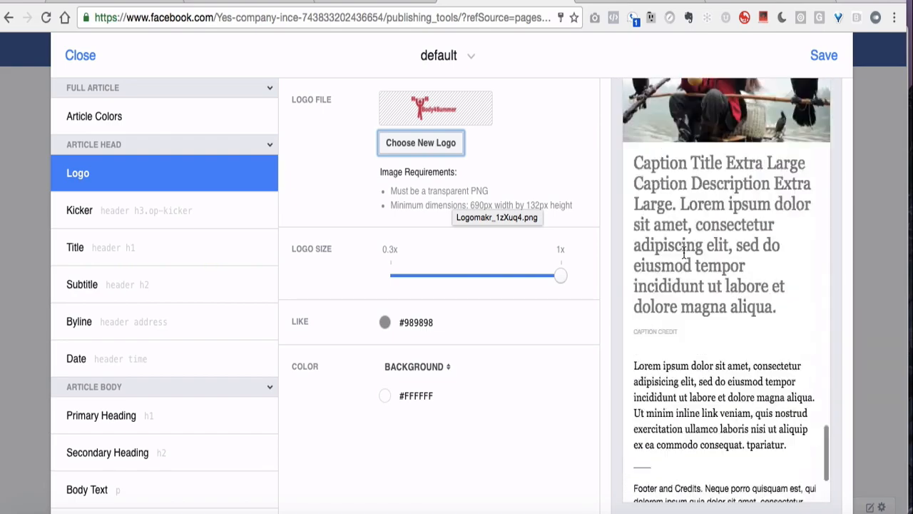
scroll(683, 254, "up", 15)
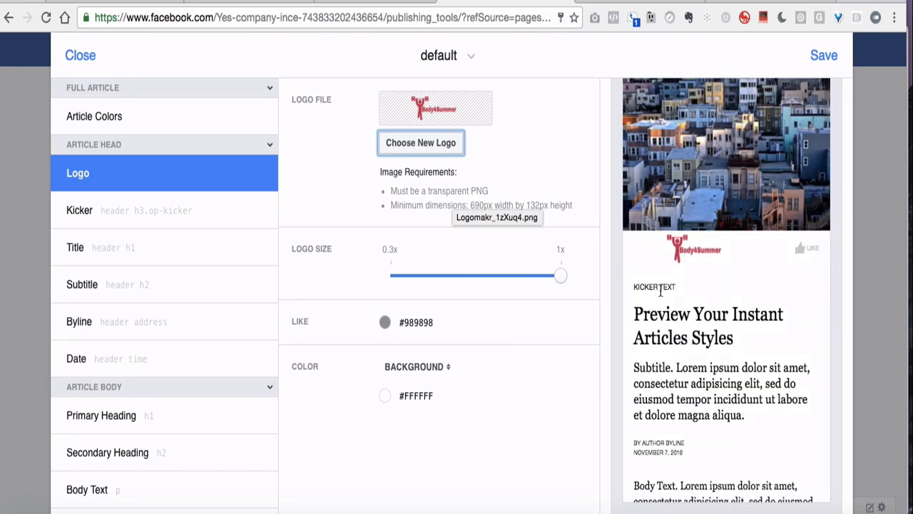
Try to save the default style with the logo size raised to 1.1x
left_click(822, 57)
left_click_drag(556, 274, 587, 277)
left_click(824, 56)
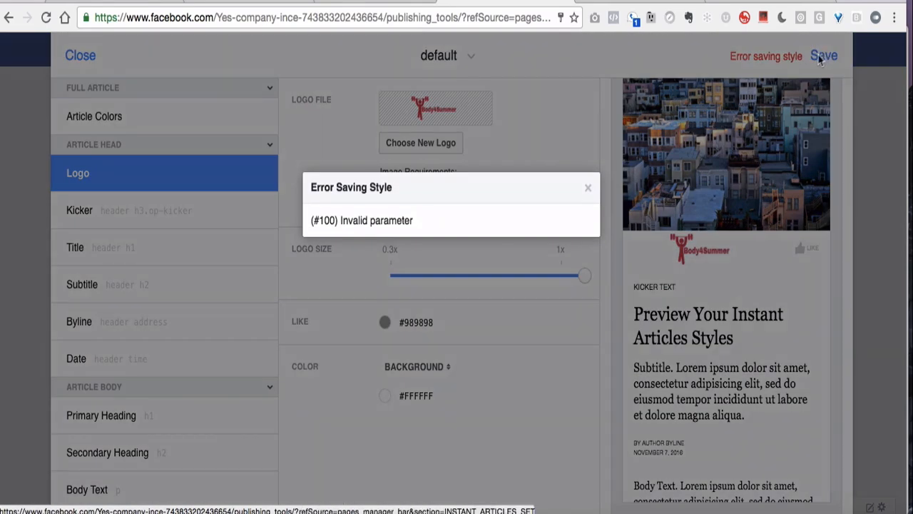
left_click(824, 56)
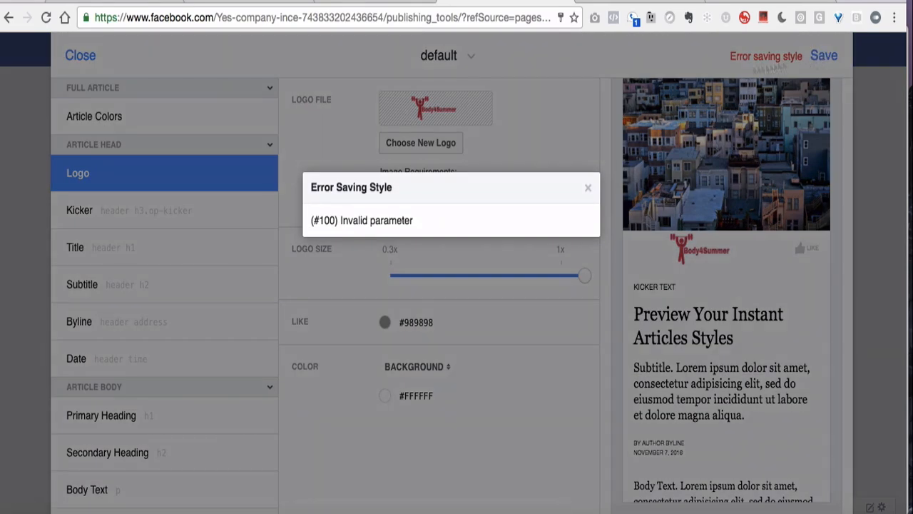
left_click(587, 190)
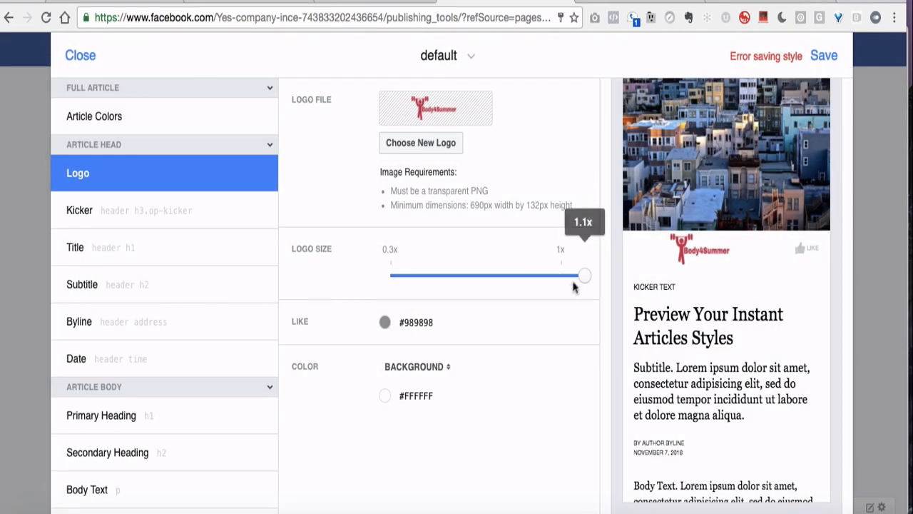
Set the logo size to 1x, then save the default style and close its editor
left_click_drag(584, 276, 561, 275)
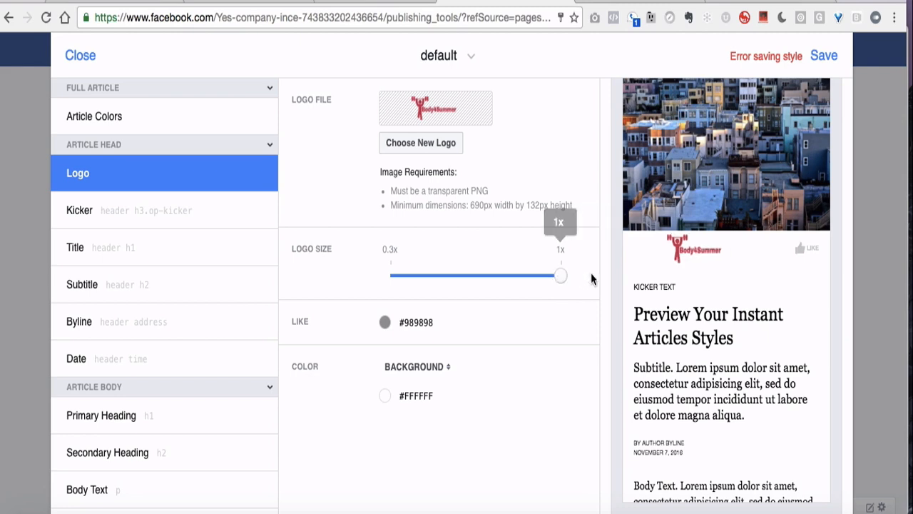
left_click(822, 56)
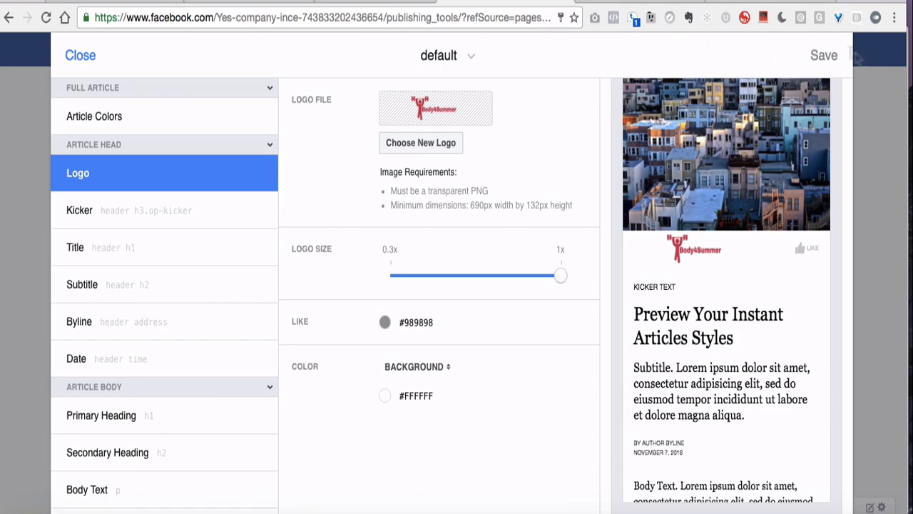
left_click(90, 60)
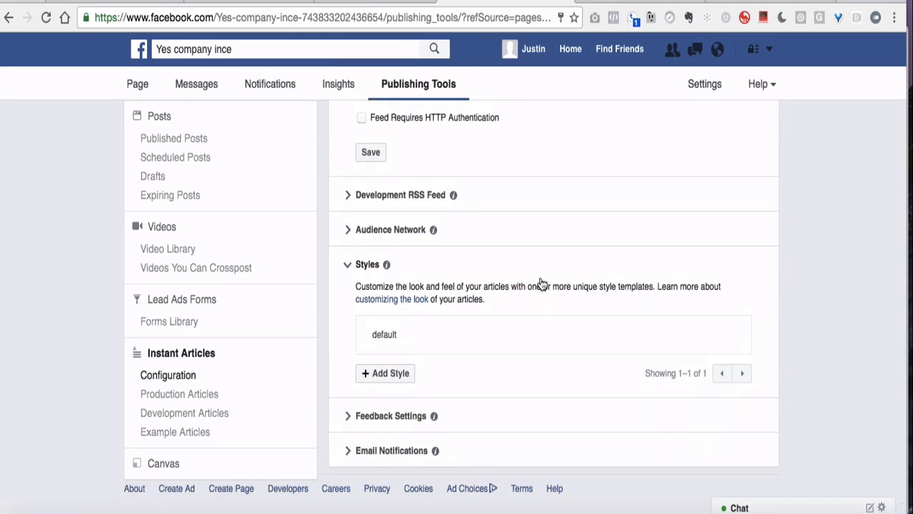
Reload the Instant Articles configuration page and check the Submit For Review section for remaining issues
scroll(540, 283, "up", 10)
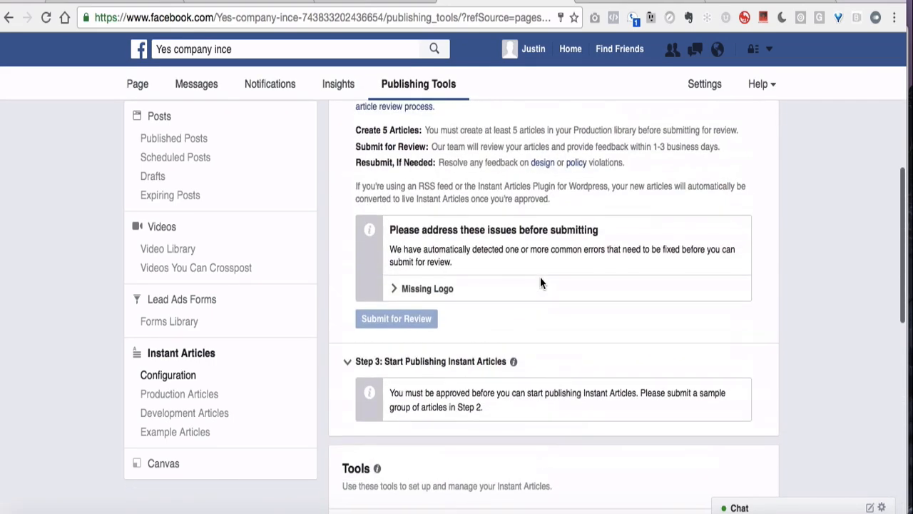
left_click(436, 21)
key("Return")
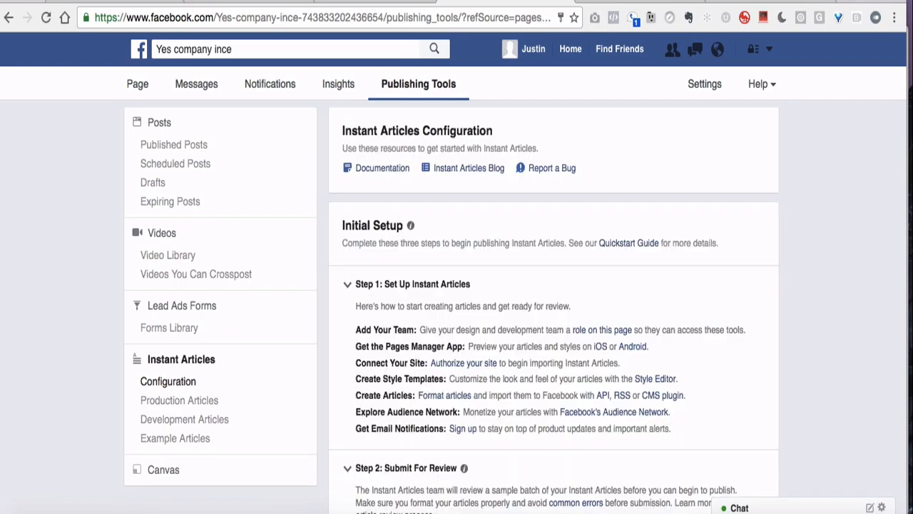
scroll(513, 279, "down", 5)
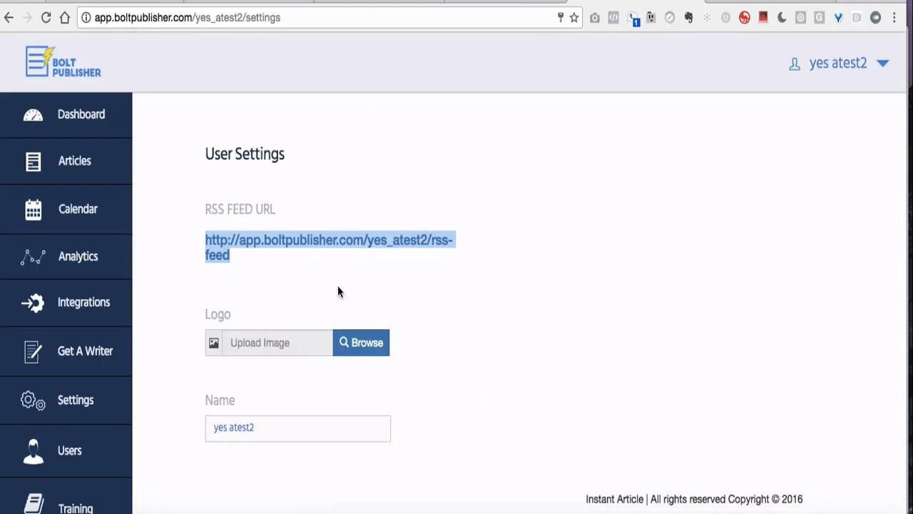
Switch to Bolt Publisher, look over the User Settings page and open the Dashboard
scroll(279, 284, "down", 5)
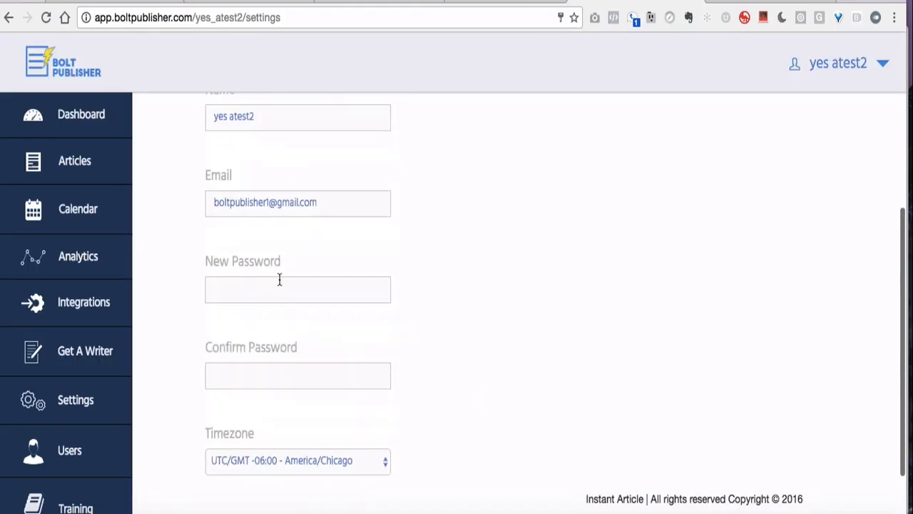
scroll(279, 284, "up", 5)
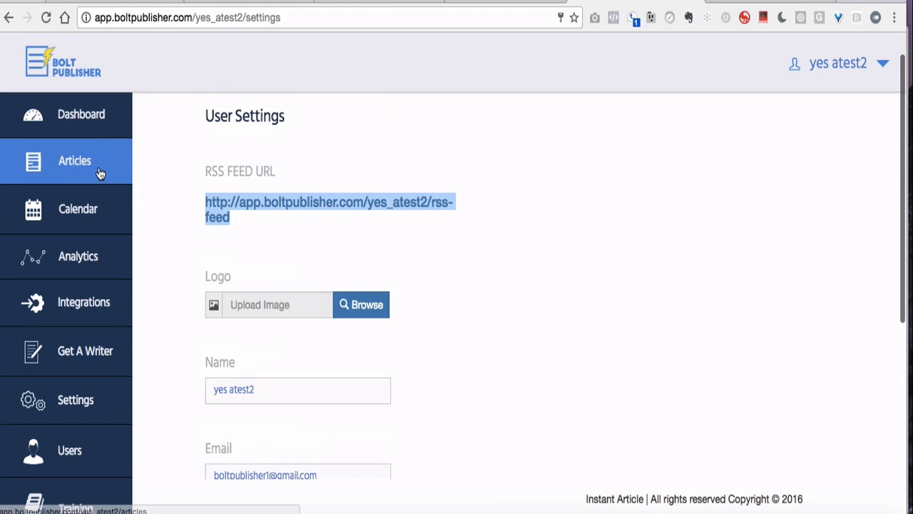
left_click(83, 117)
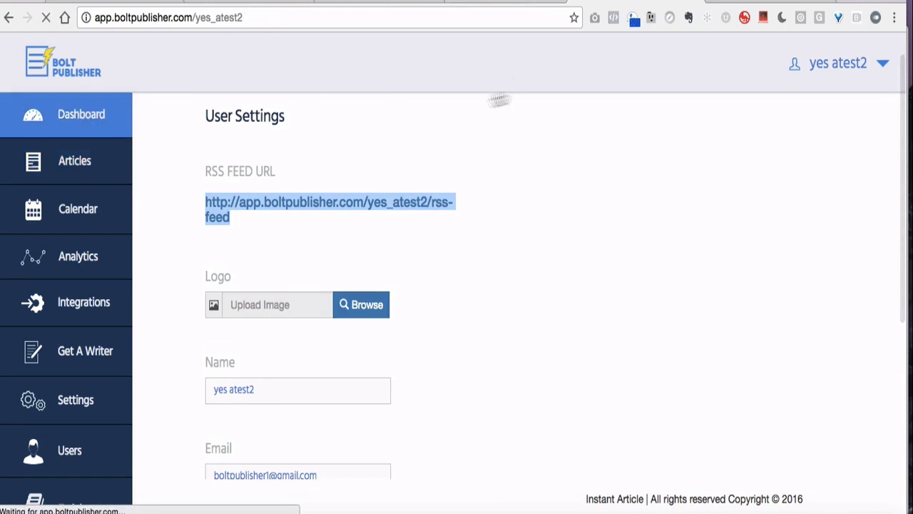